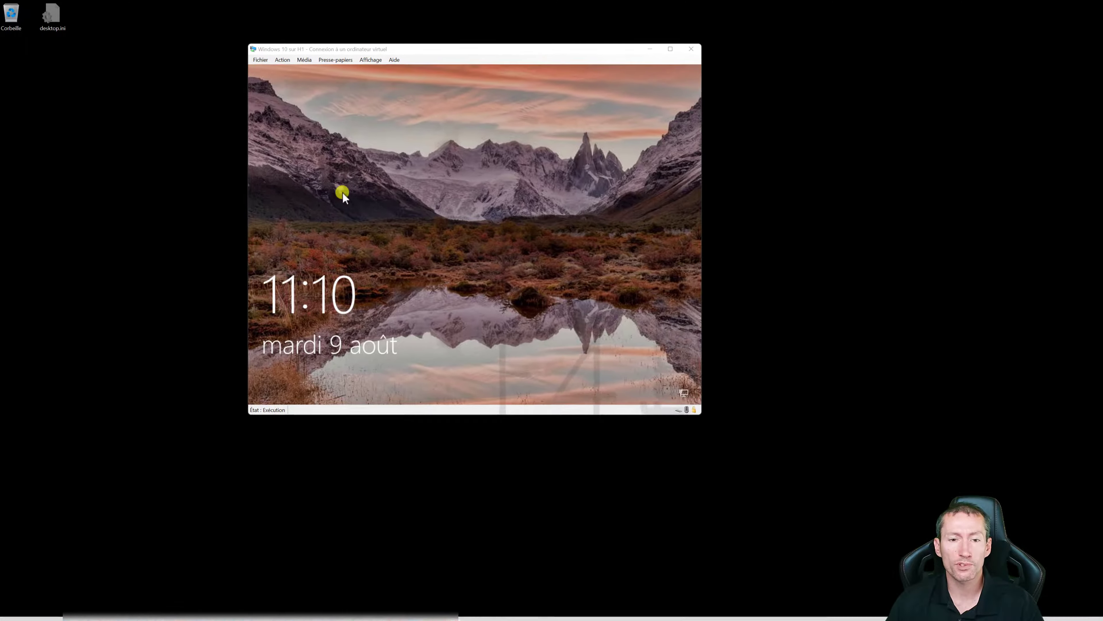
# - Restart the Windows 10 virtual machine from its sign-in screen into the recovery options environment
pyautogui.click(526, 221)
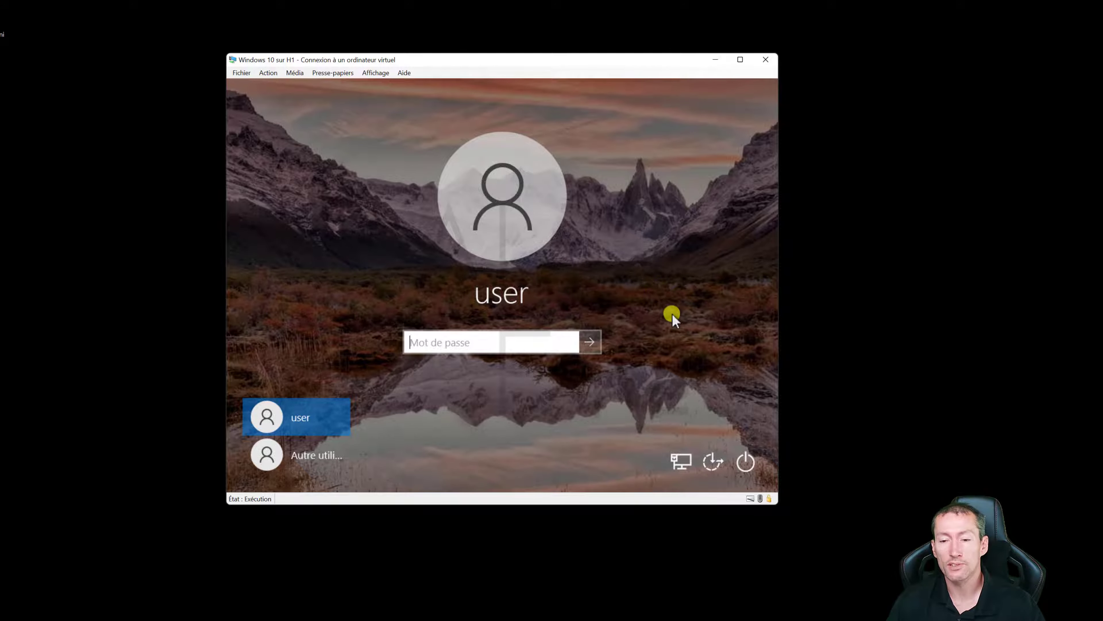
pyautogui.click(745, 470)
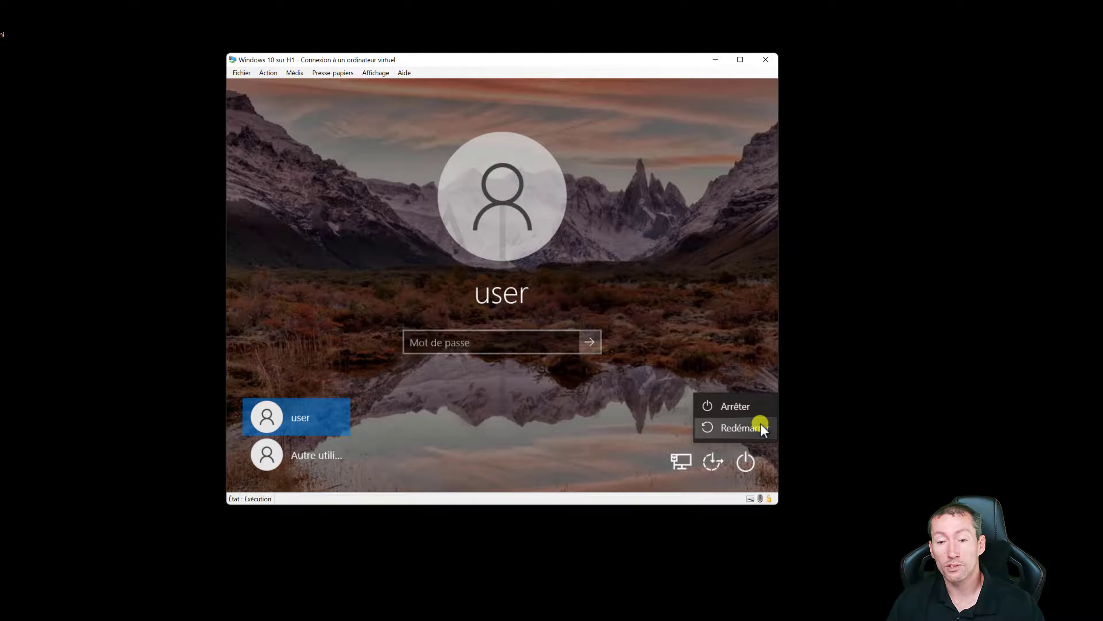
pyautogui.click(762, 429)
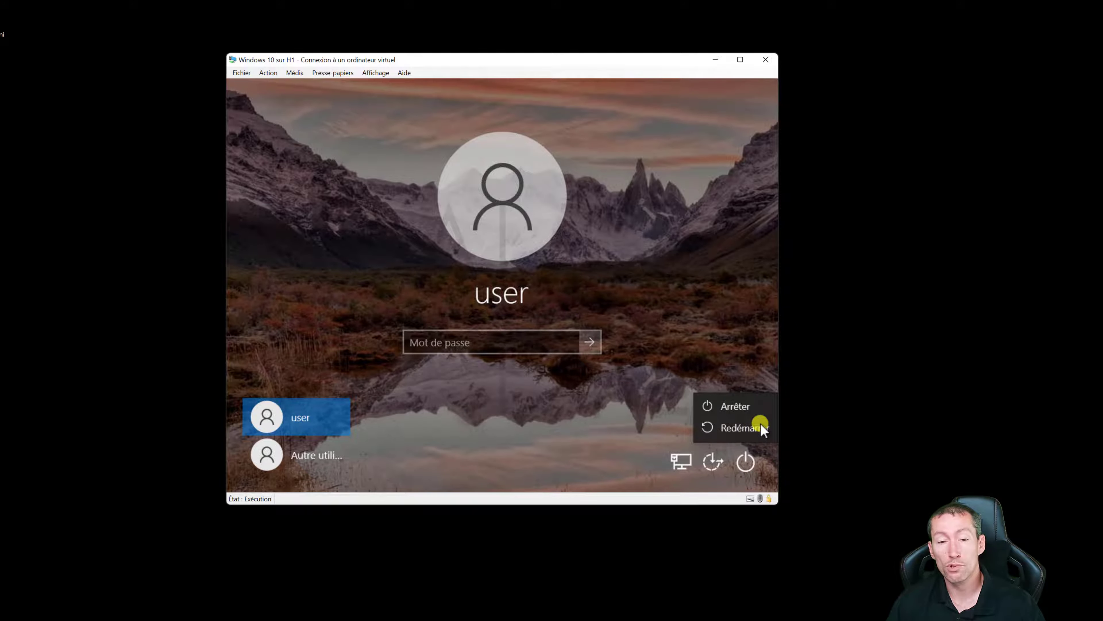
pyautogui.click(740, 431)
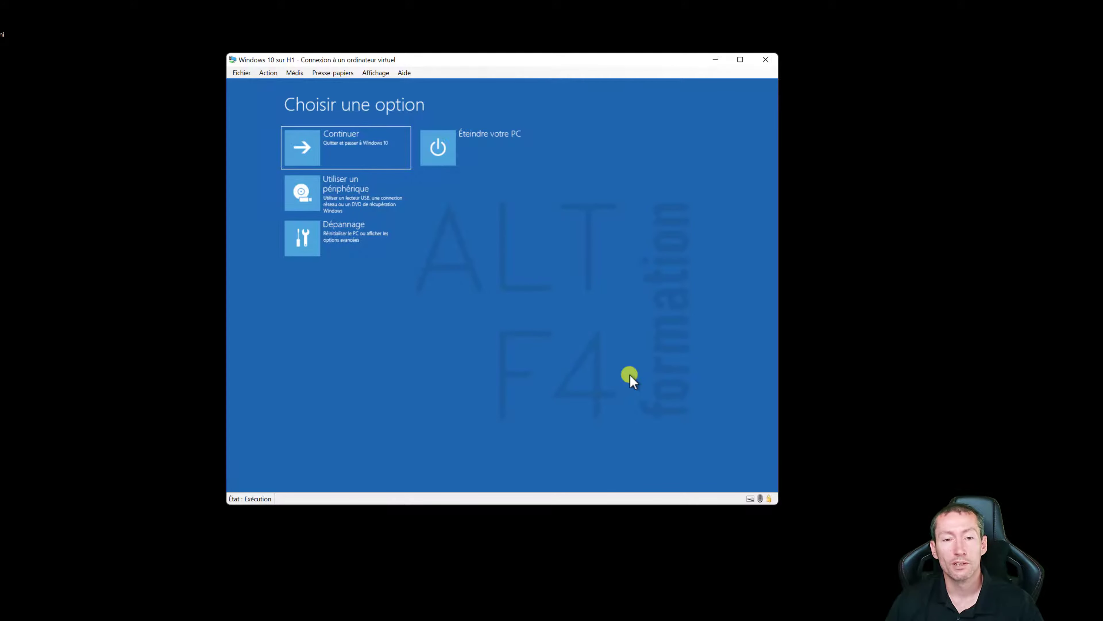
# - Restart through the advanced troubleshooting startup settings with option 4, Activer le mode sans échec, and sign in to the local account
pyautogui.click(348, 241)
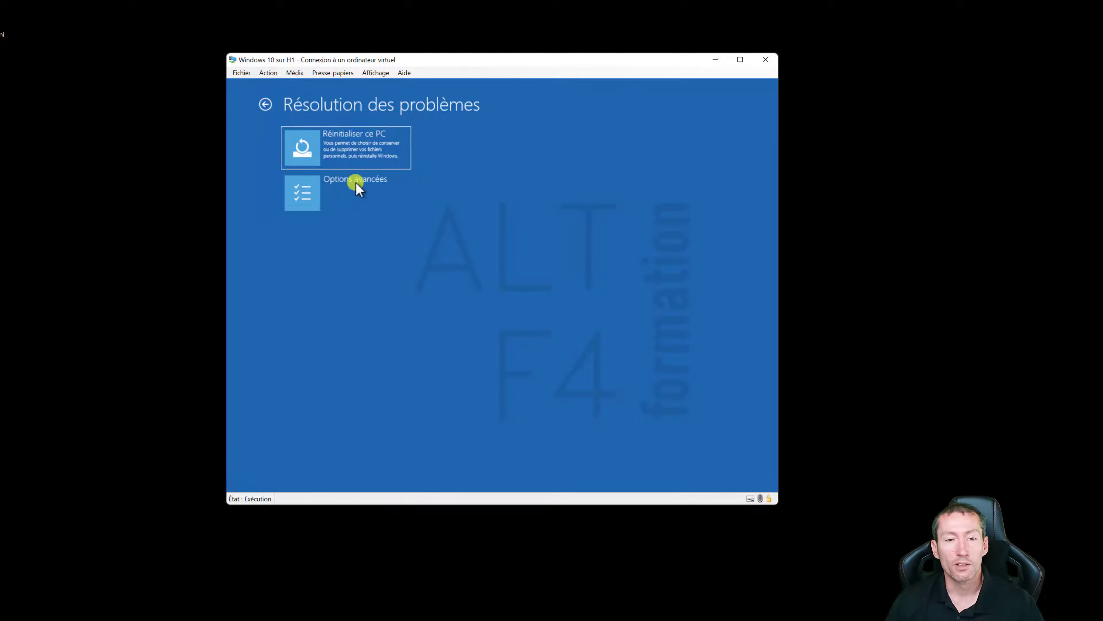
pyautogui.click(356, 182)
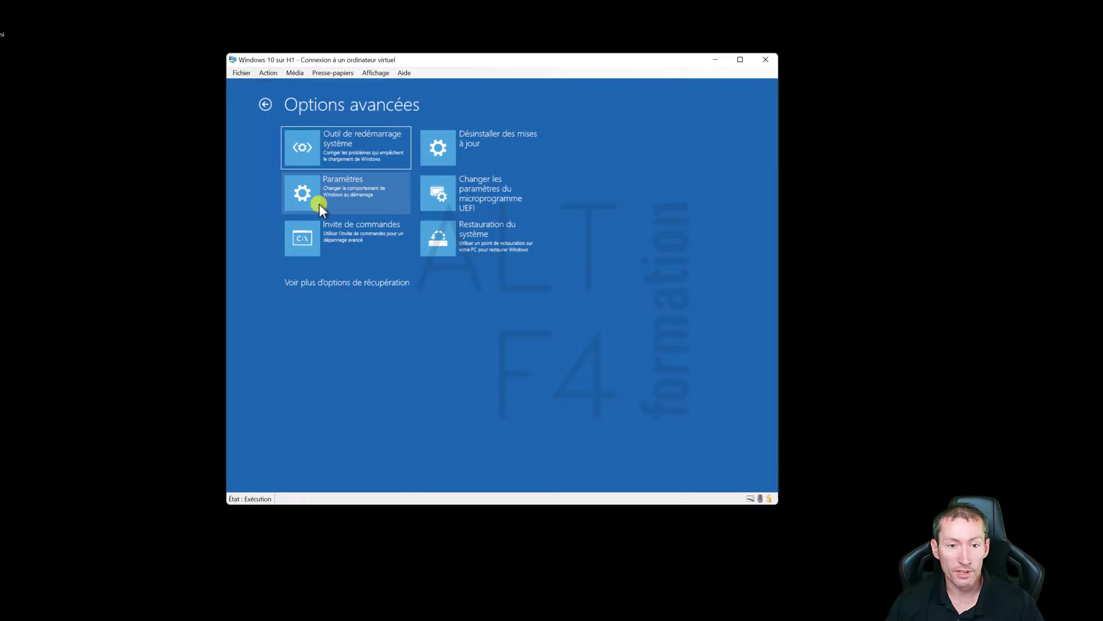
pyautogui.click(370, 198)
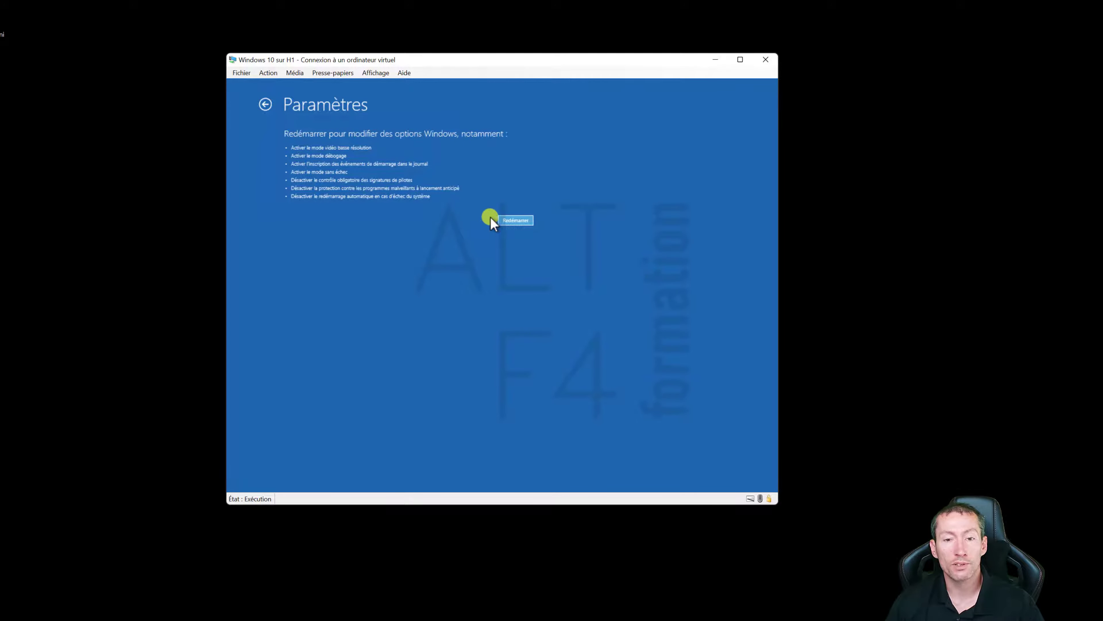
pyautogui.click(511, 220)
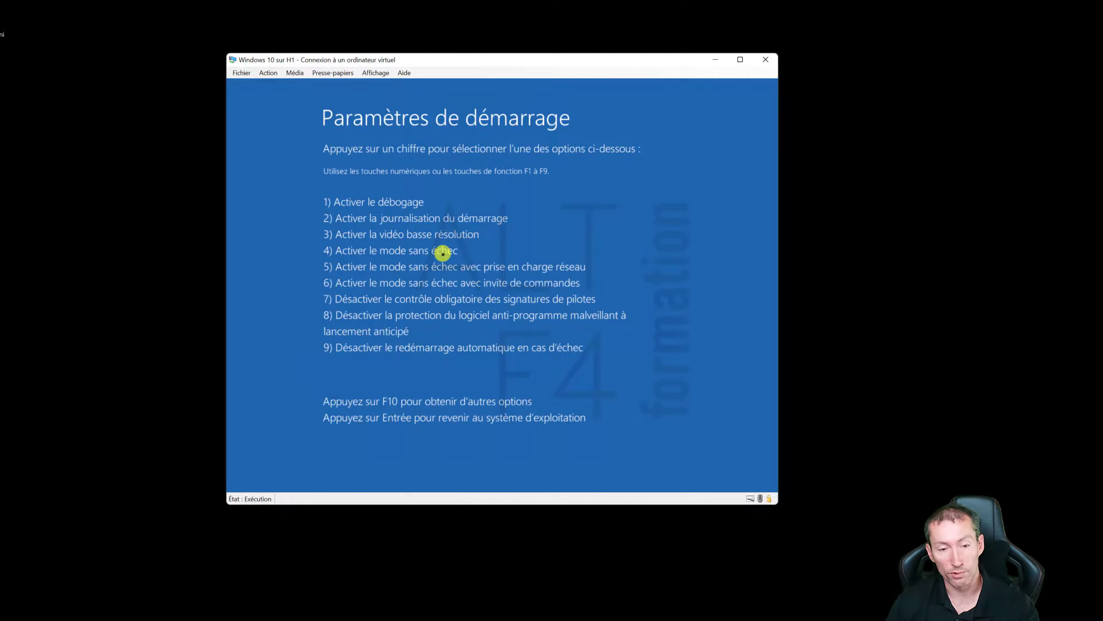
pyautogui.press('4')
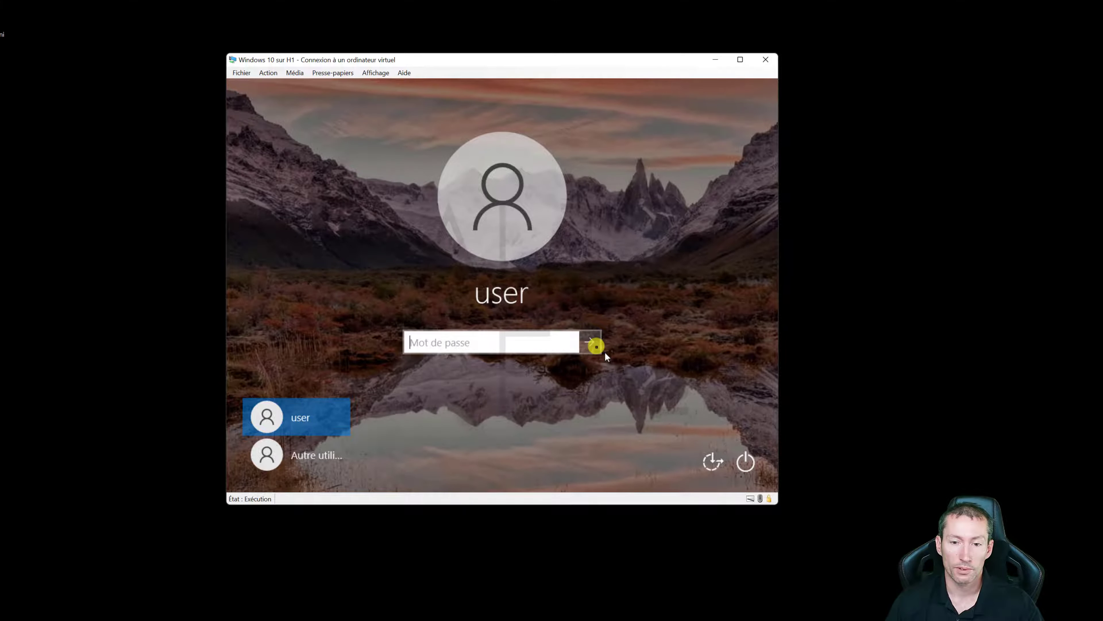
pyautogui.click(597, 347)
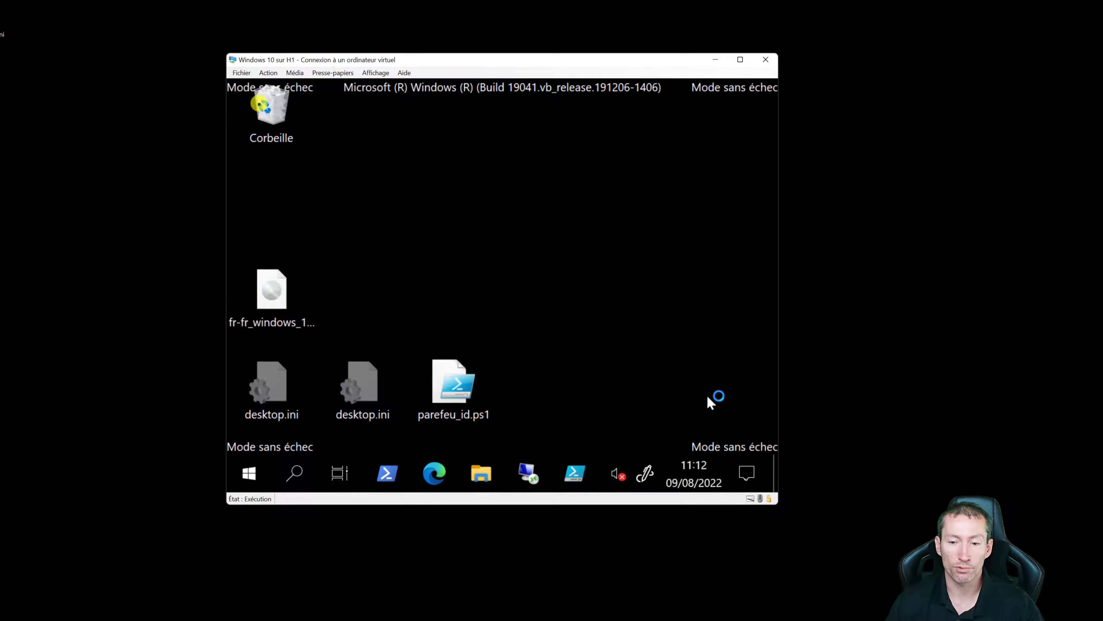
# - Revert the virtual machine to its previous checkpoint
pyautogui.click(268, 72)
pyautogui.click(279, 162)
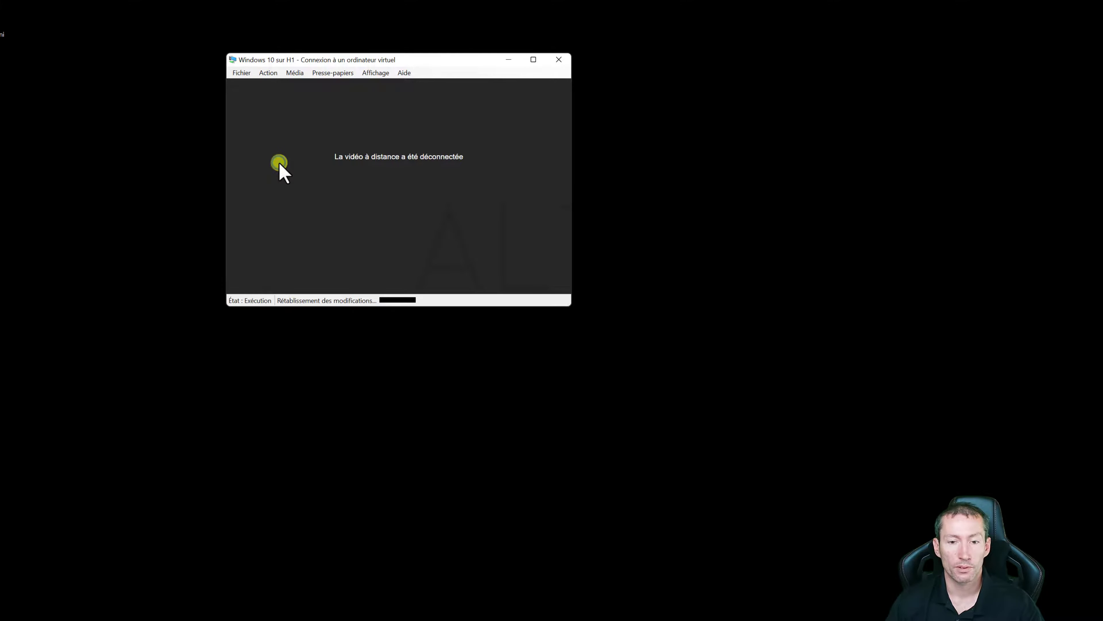
pyautogui.click(413, 201)
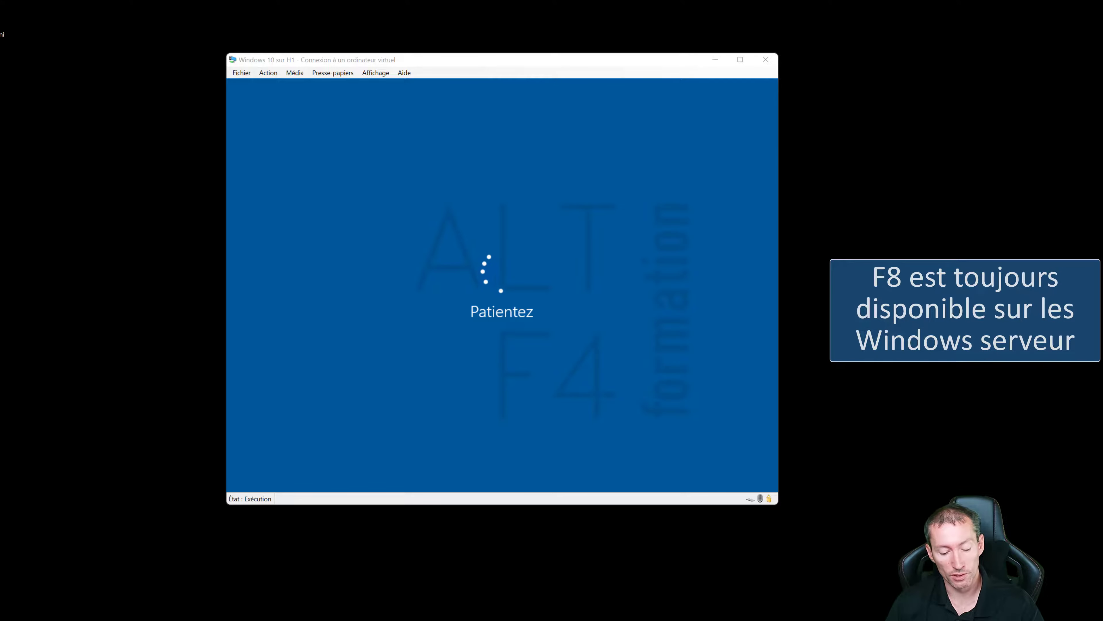
# - Dismiss the lock screen of the reverted virtual machine and sign in to the local account in normal mode
pyautogui.click(419, 255)
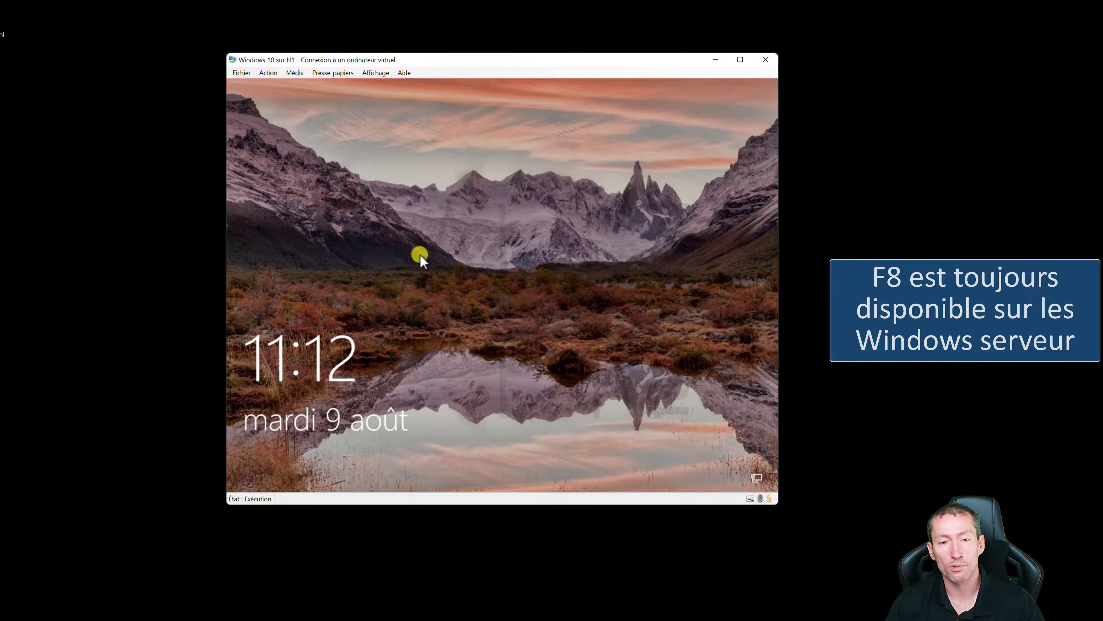
pyautogui.click(342, 171)
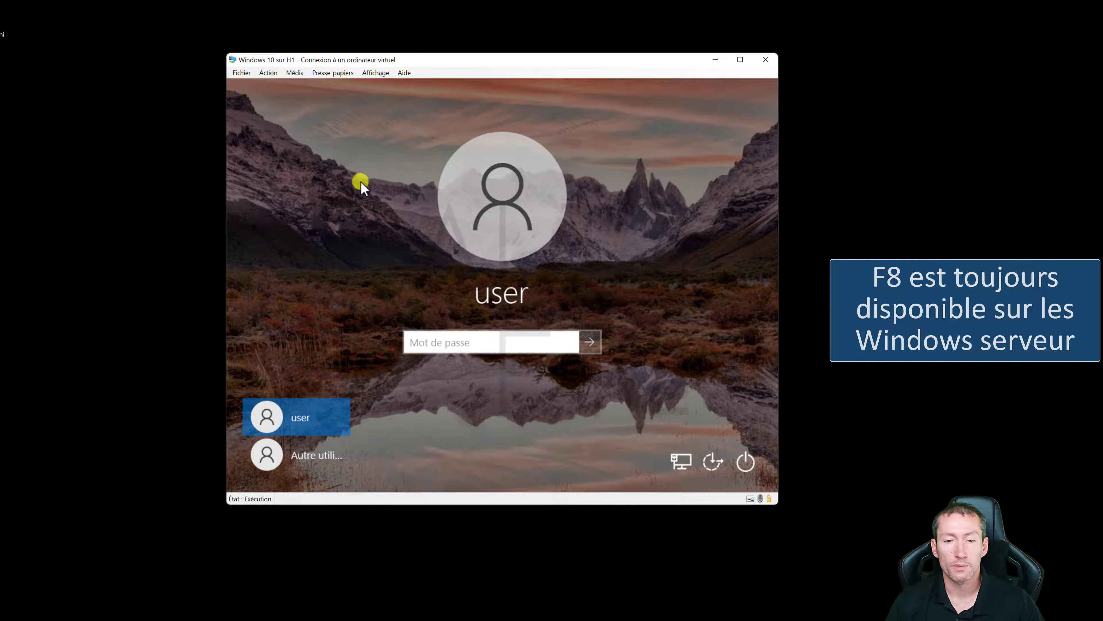
pyautogui.click(595, 346)
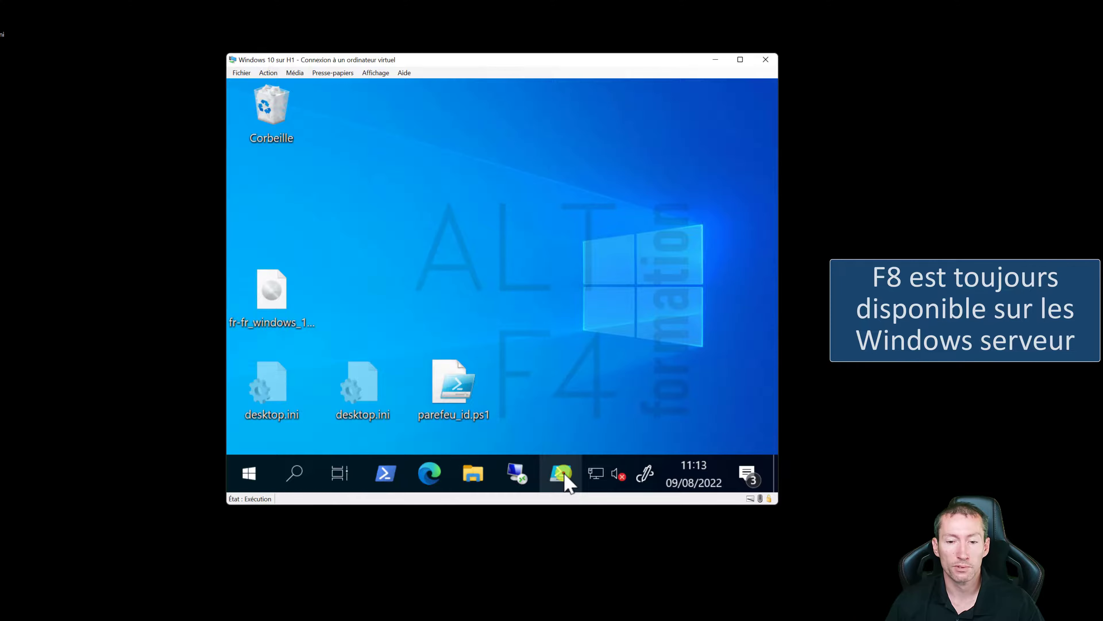
# - Launch Windows PowerShell ISE as administrator, approve the elevation and maximize its window
pyautogui.rightClick(559, 473)
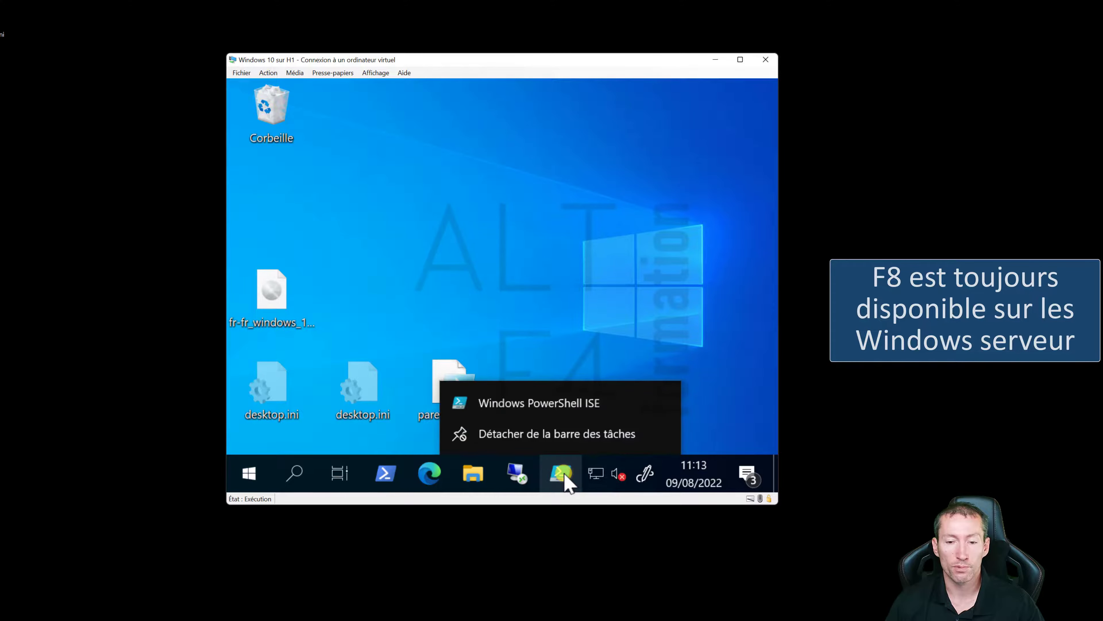
pyautogui.rightClick(545, 403)
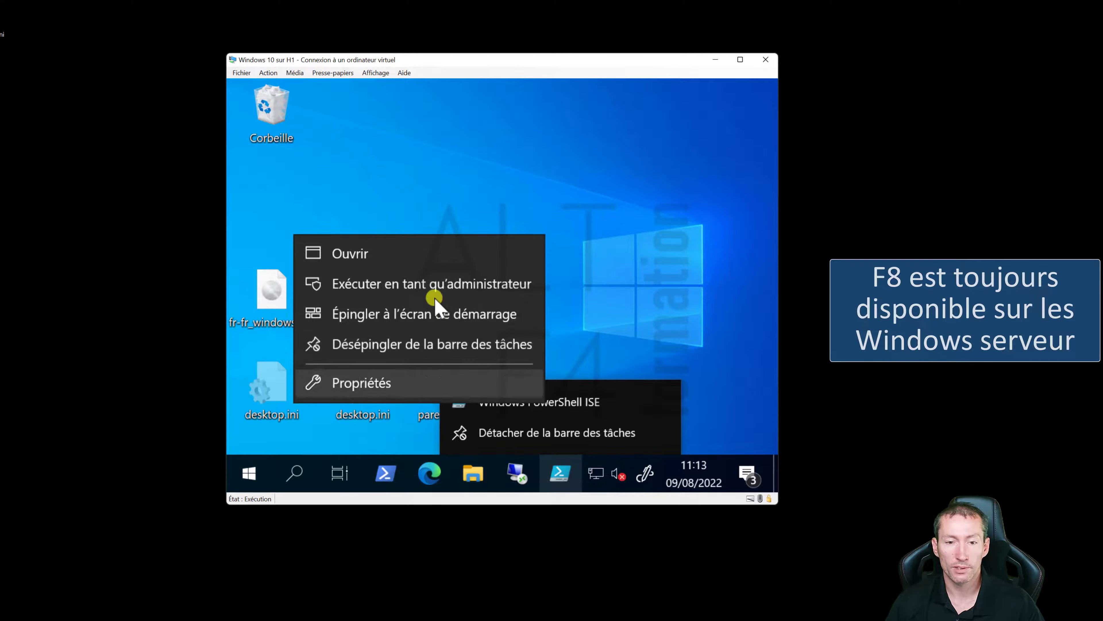
pyautogui.click(424, 289)
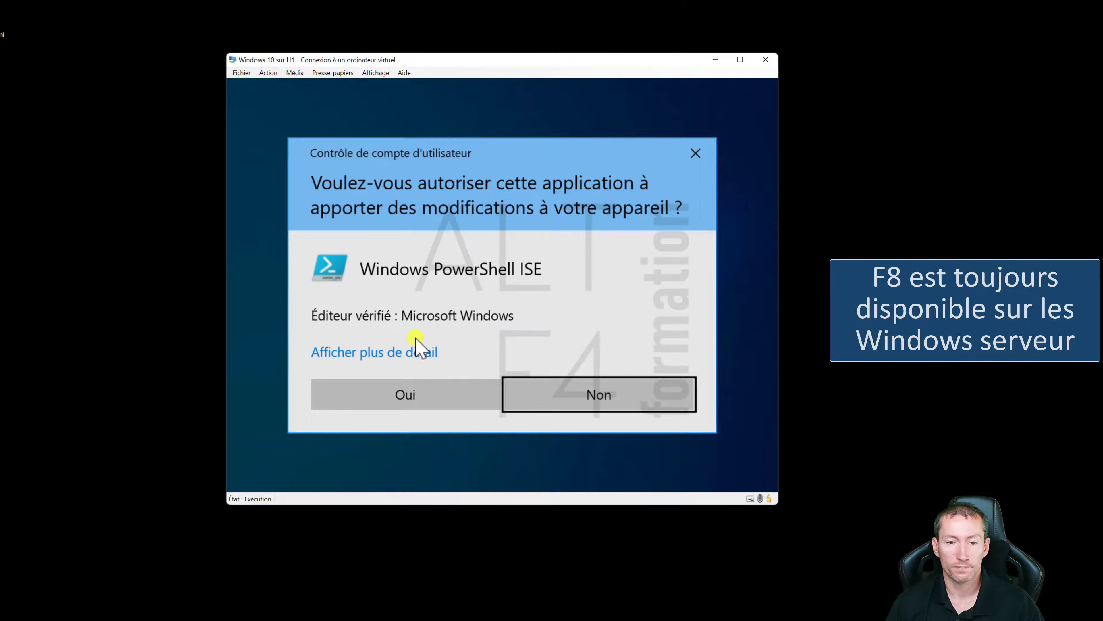
pyautogui.click(406, 394)
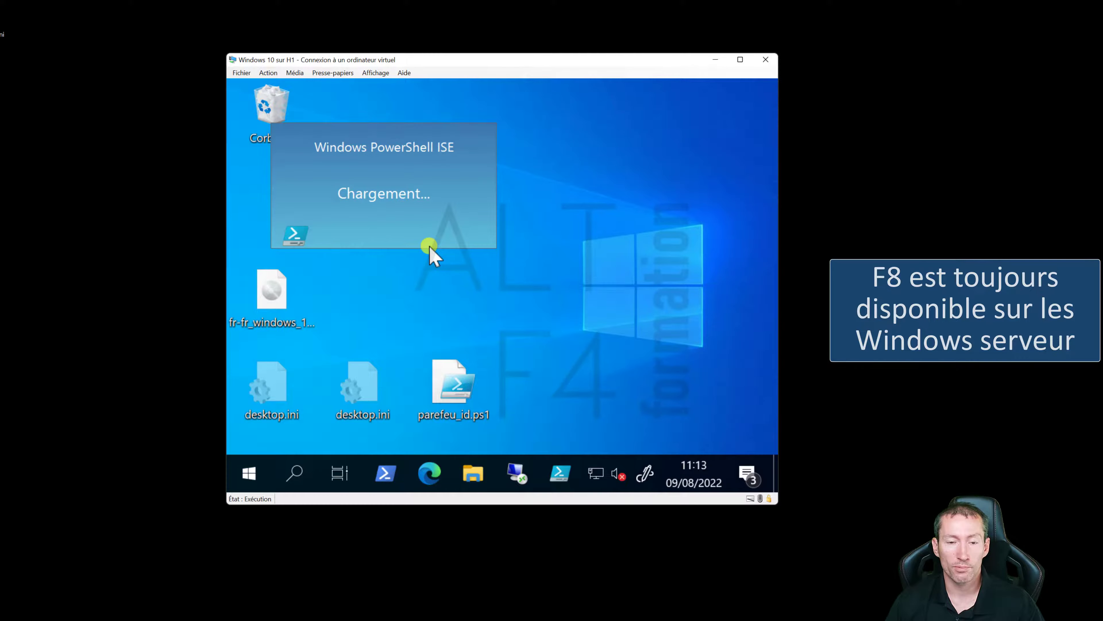
pyautogui.click(645, 347)
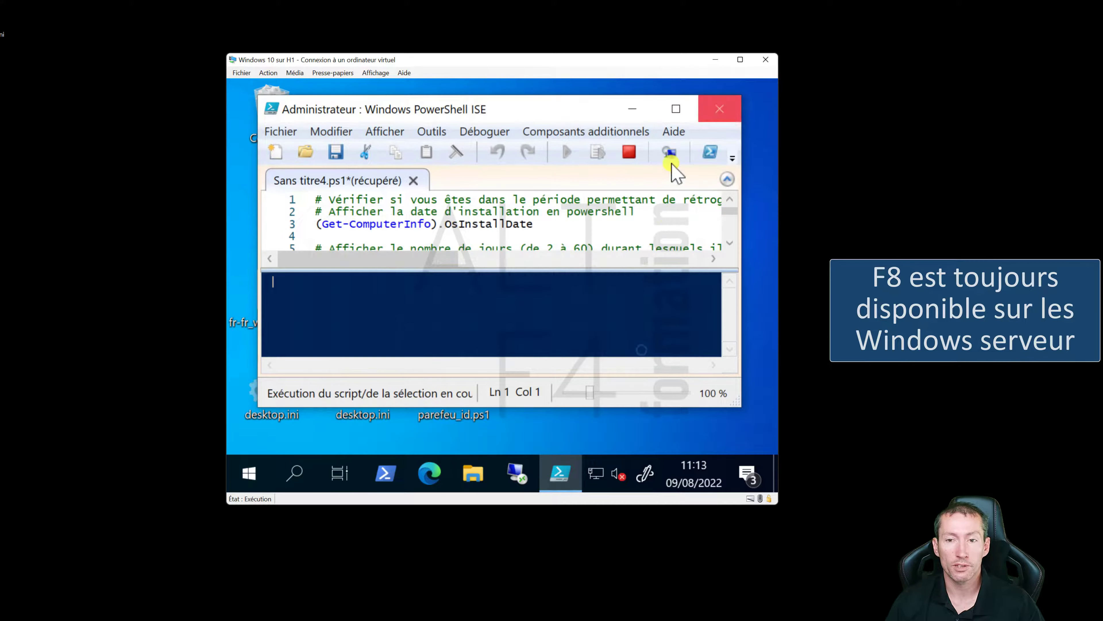
pyautogui.click(678, 110)
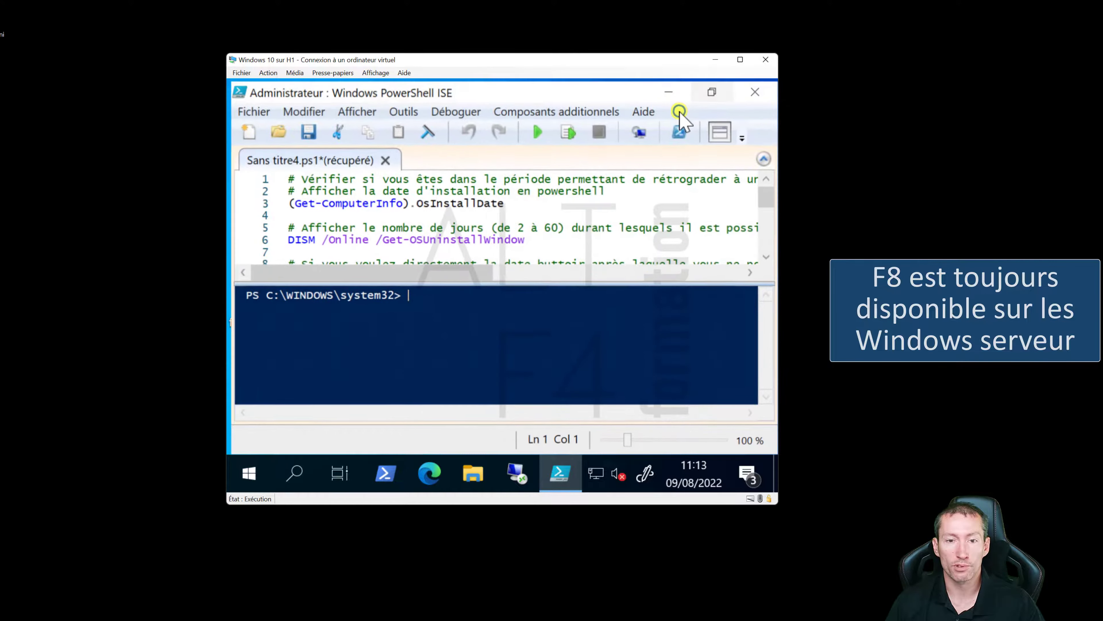
# - Replace the whole script with "bcdedit /set {default} bootmenupolicy legacy" and try to run it in PowerShell ISE
pyautogui.click(384, 222)
pyautogui.hotkey('ctrl', 'a')
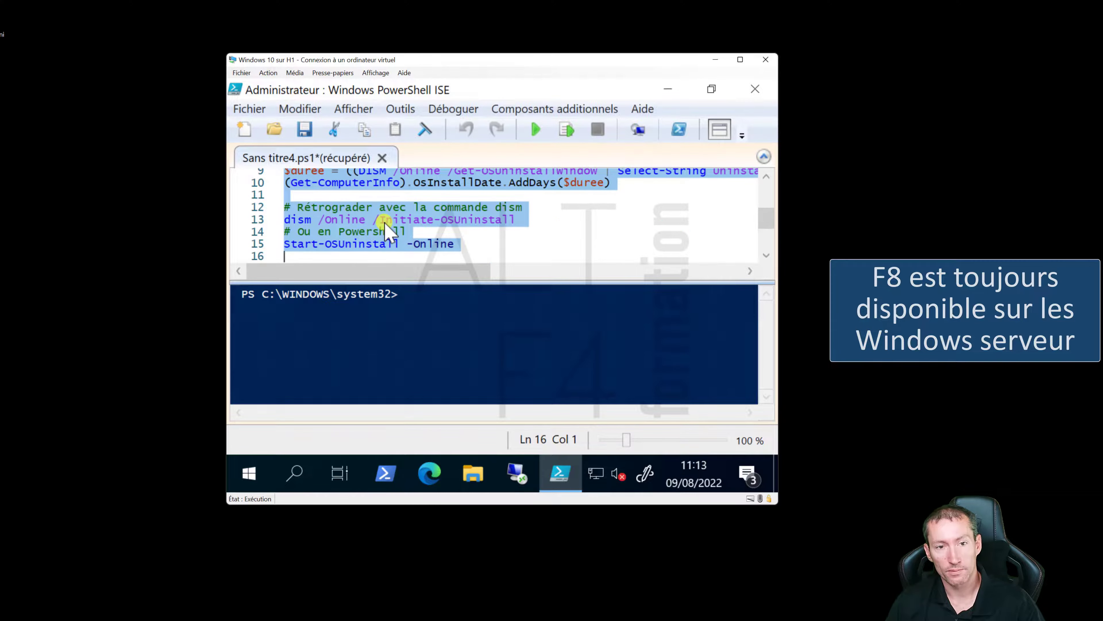
pyautogui.click(335, 73)
pyautogui.click(341, 84)
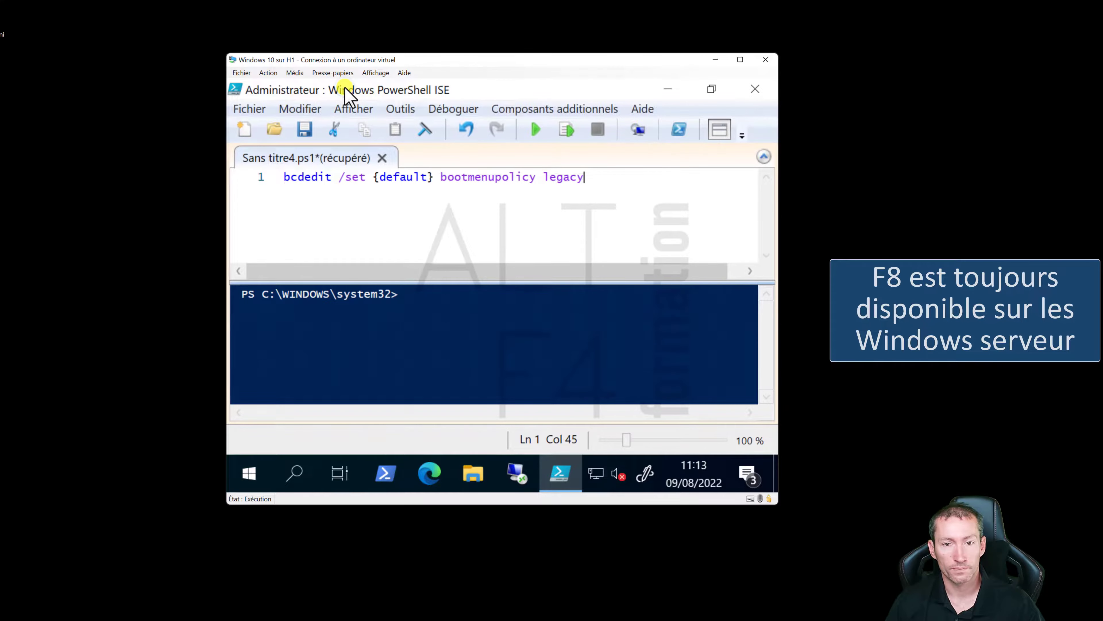
pyautogui.click(313, 195)
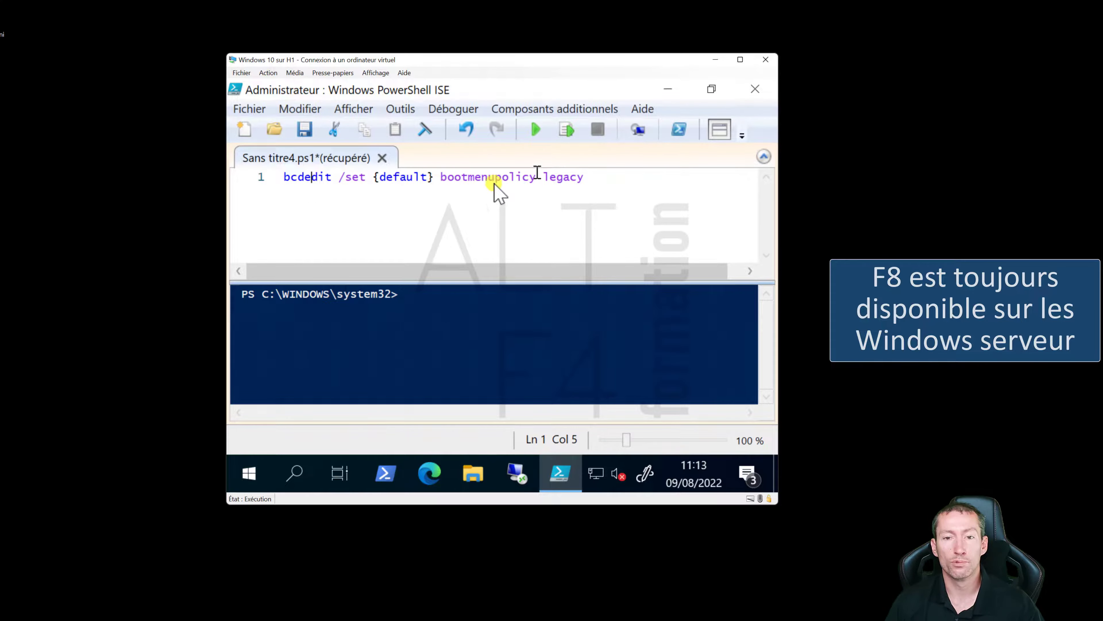
pyautogui.click(603, 178)
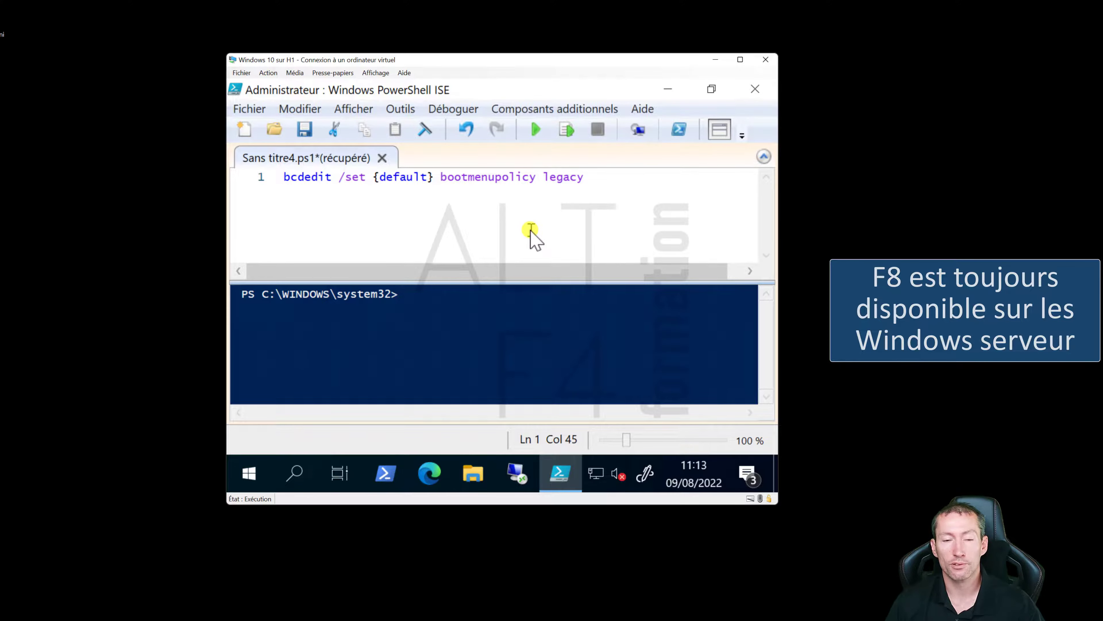
pyautogui.click(604, 175)
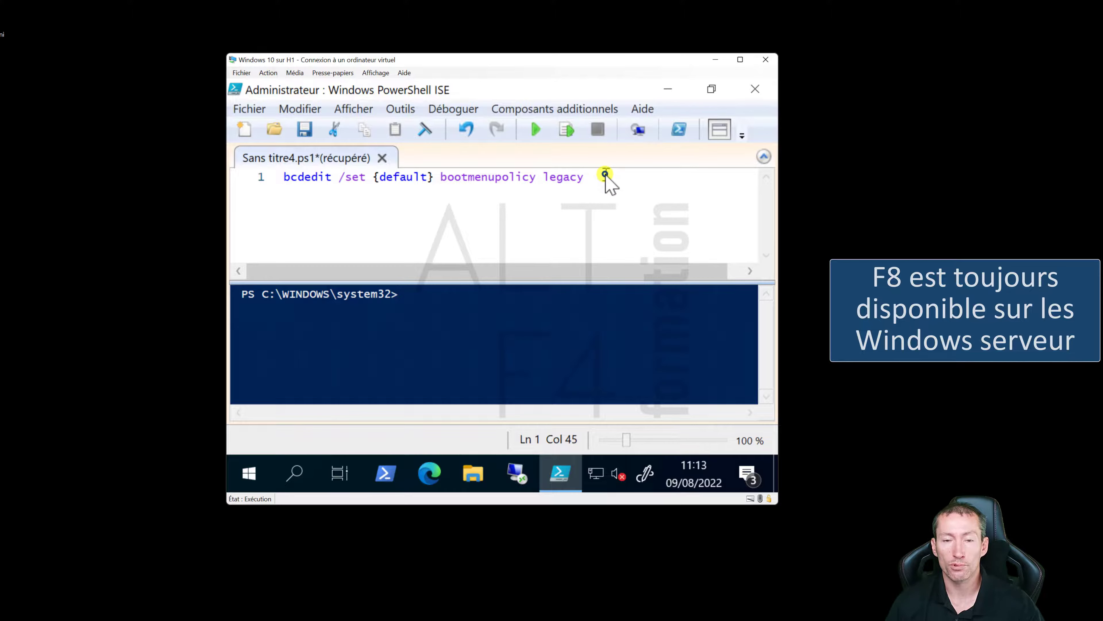
pyautogui.click(571, 132)
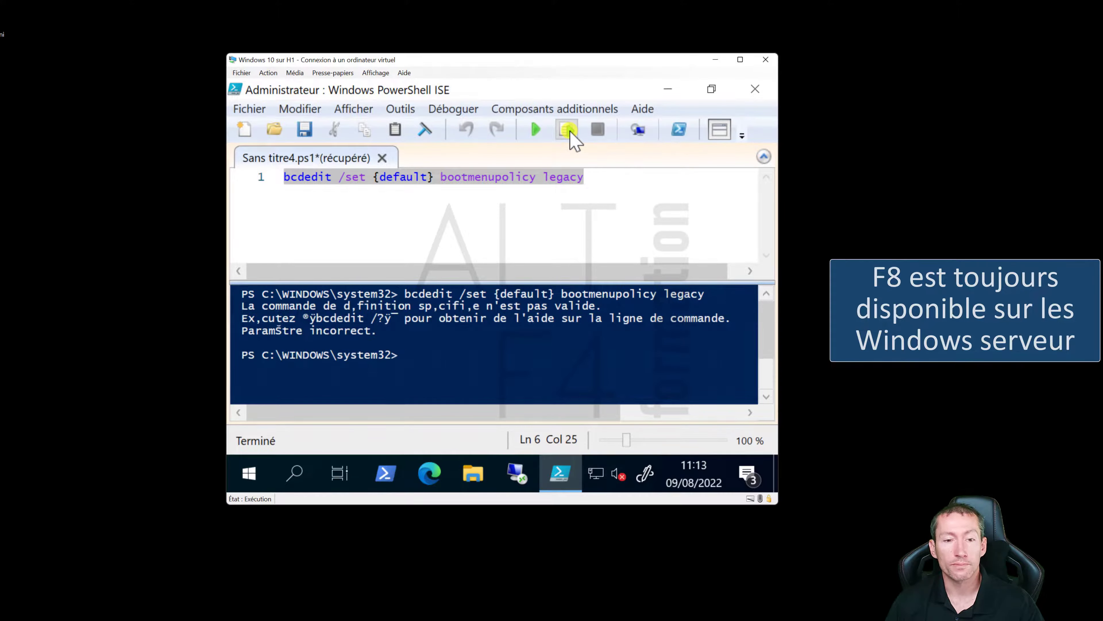
# - Copy the bcdedit command from the script and launch cmd from the Run dialog with administrator rights
pyautogui.moveTo(585, 180); pyautogui.dragTo(244, 181)
pyautogui.hotkey('ctrl', 'c')
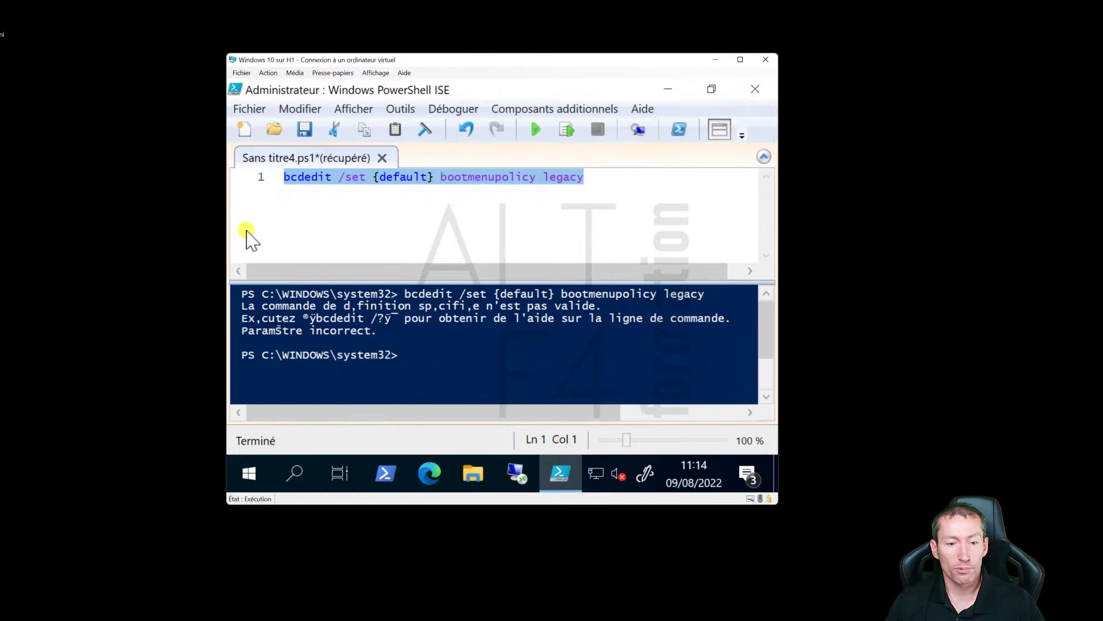
pyautogui.rightClick(254, 474)
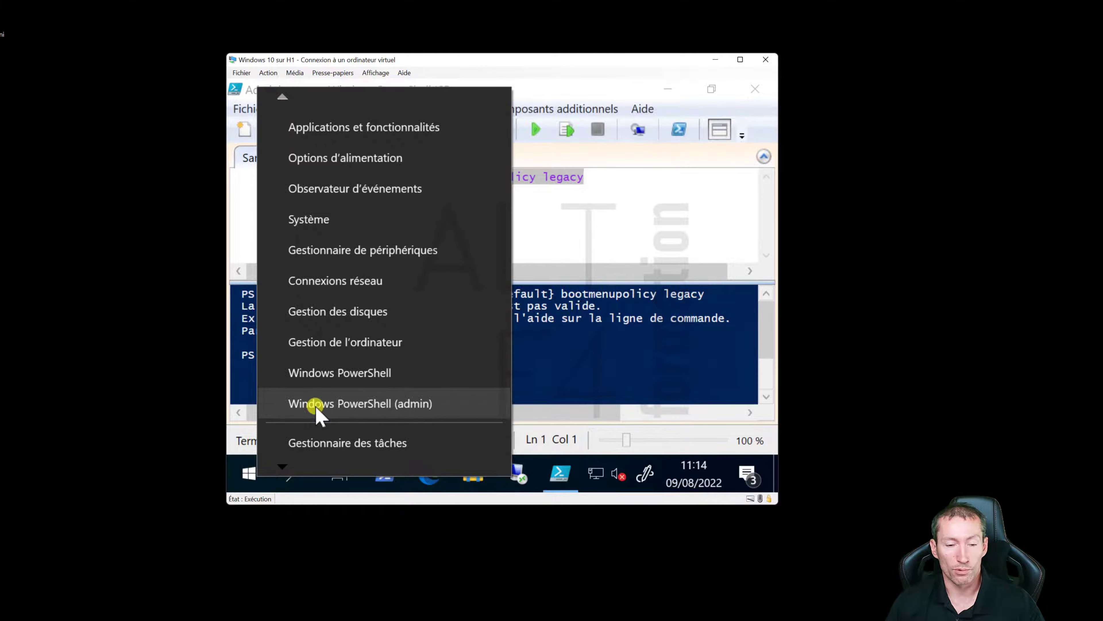
pyautogui.rightClick(249, 473)
pyautogui.rightClick(245, 473)
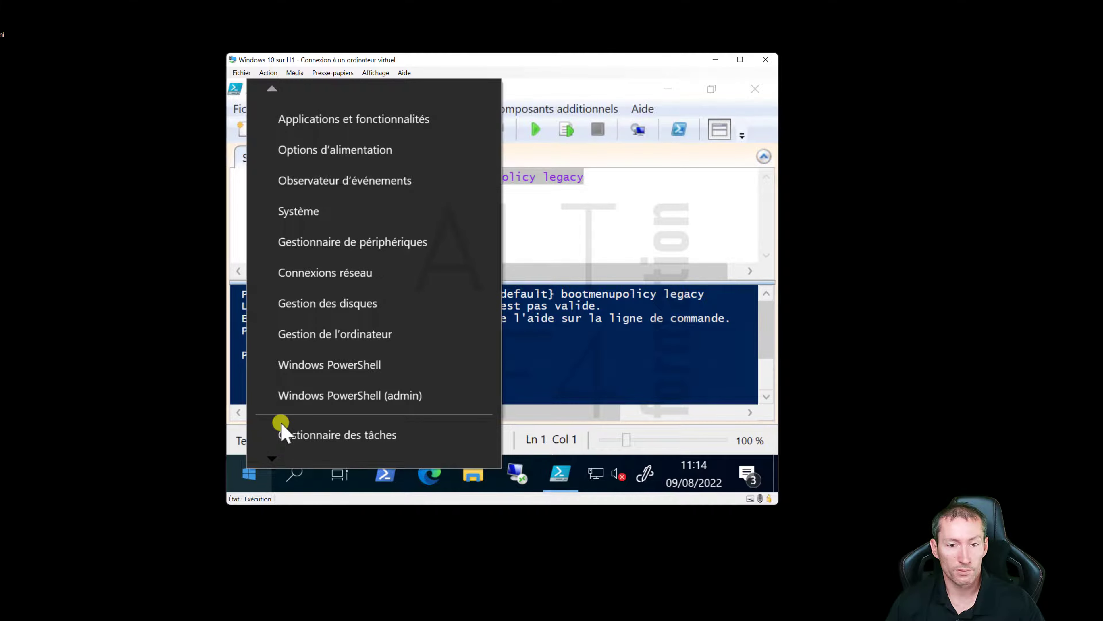
pyautogui.click(274, 458)
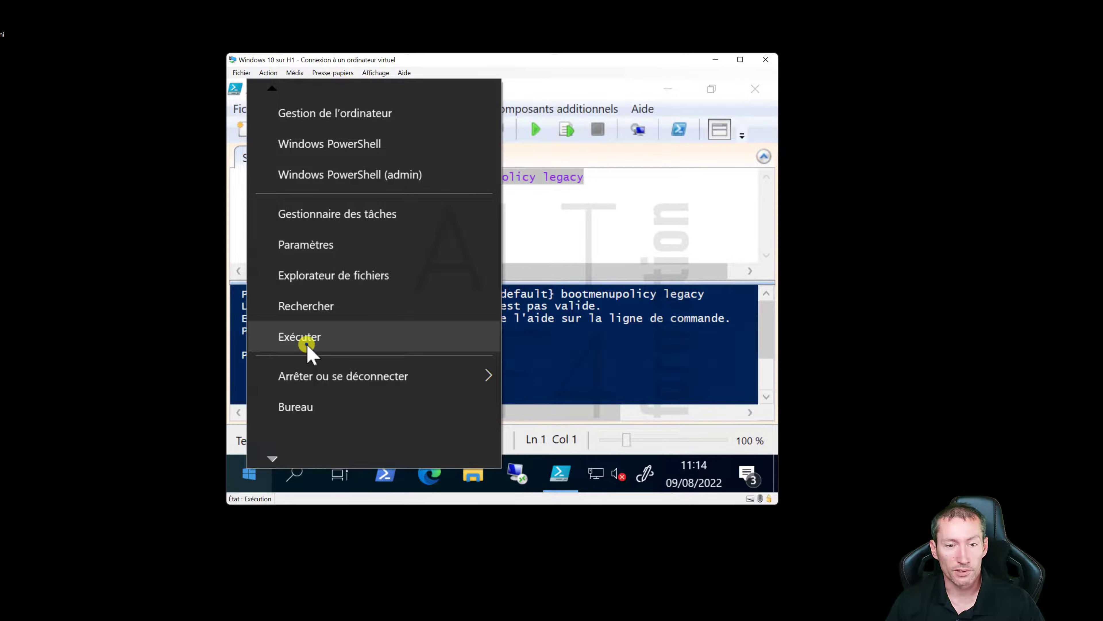
pyautogui.click(307, 342)
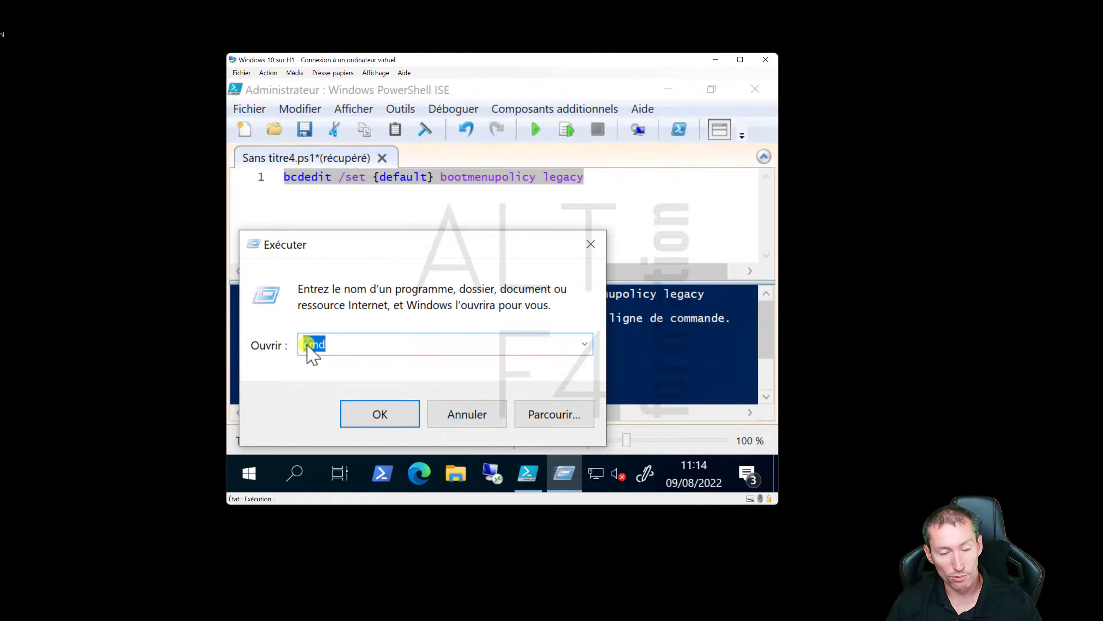
pyautogui.click(376, 415)
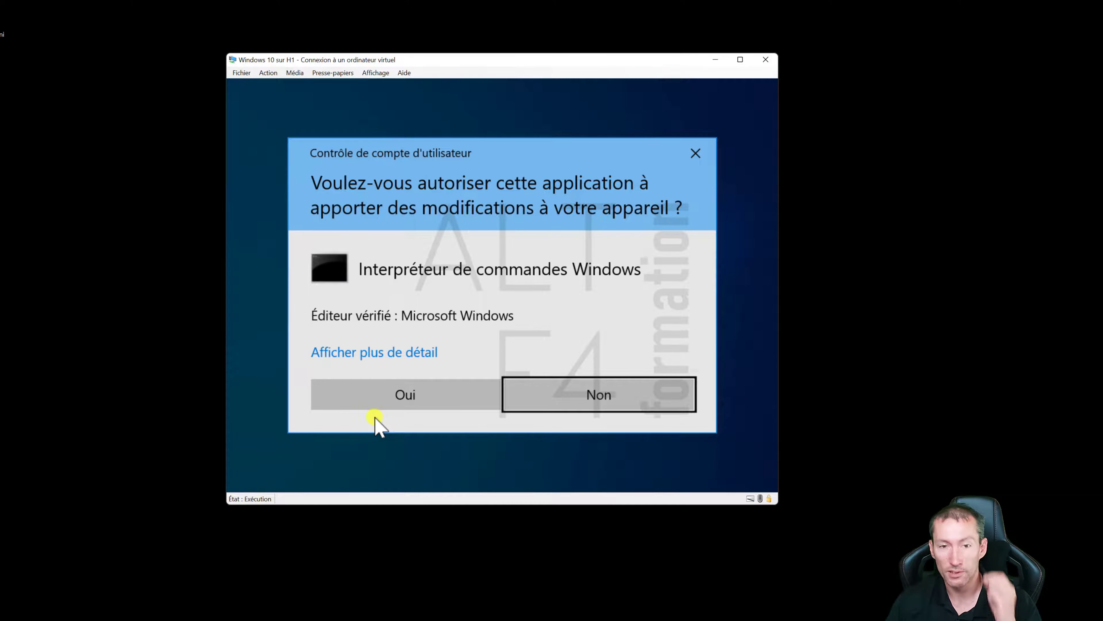
pyautogui.click(411, 391)
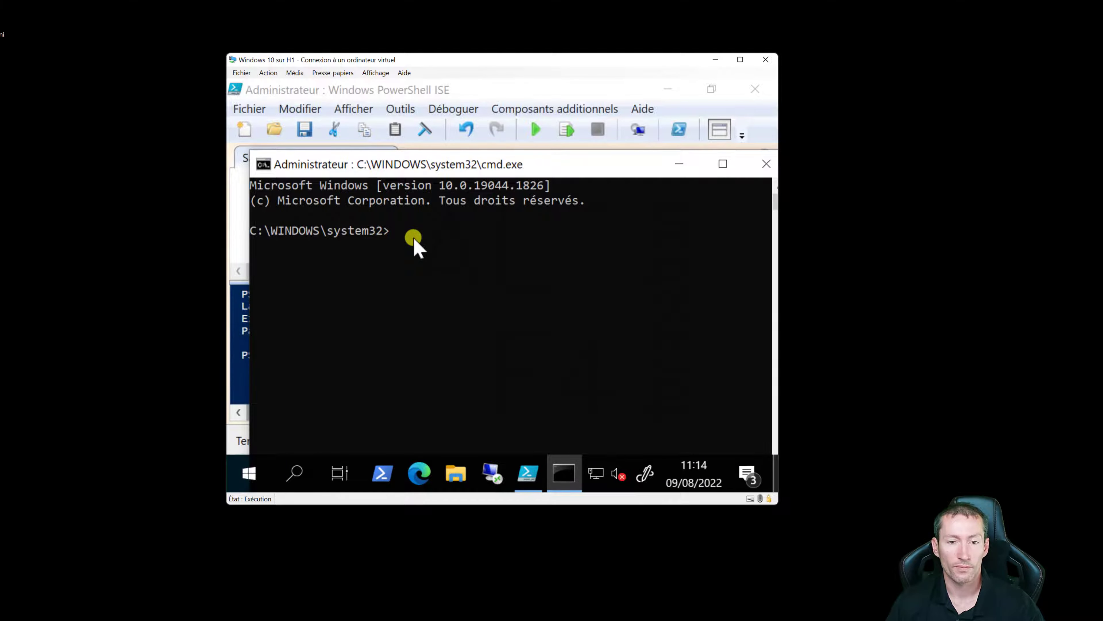
# - Paste the bcdedit command into the administrator command prompt and run "bcdedit /set {default} bootmenupolicy legacy"
pyautogui.click(333, 73)
pyautogui.click(347, 83)
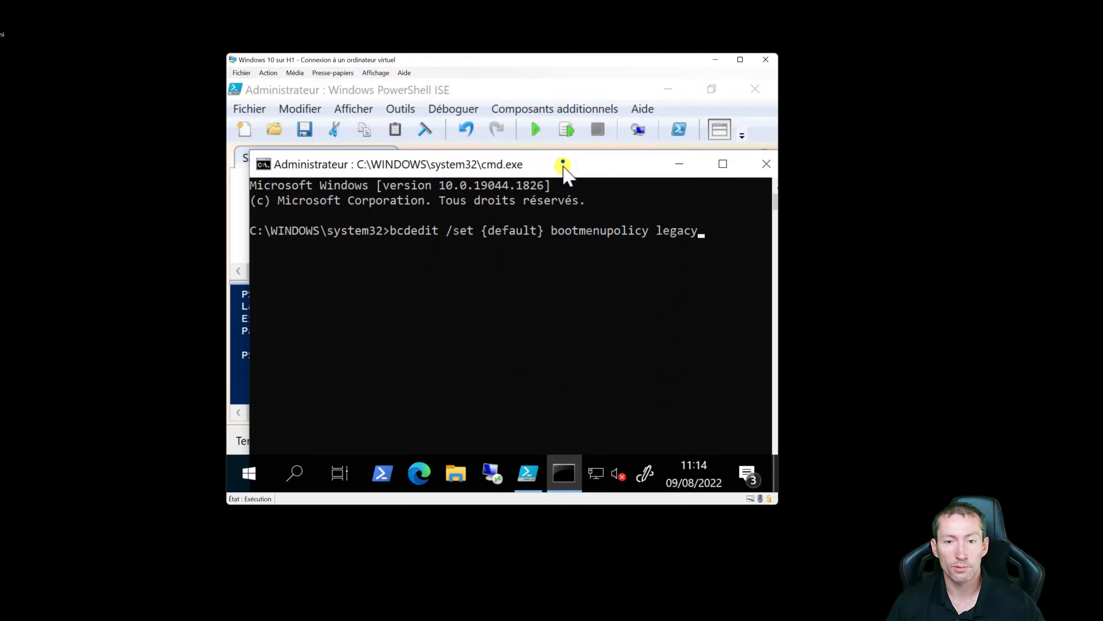
pyautogui.moveTo(563, 164); pyautogui.dragTo(488, 142)
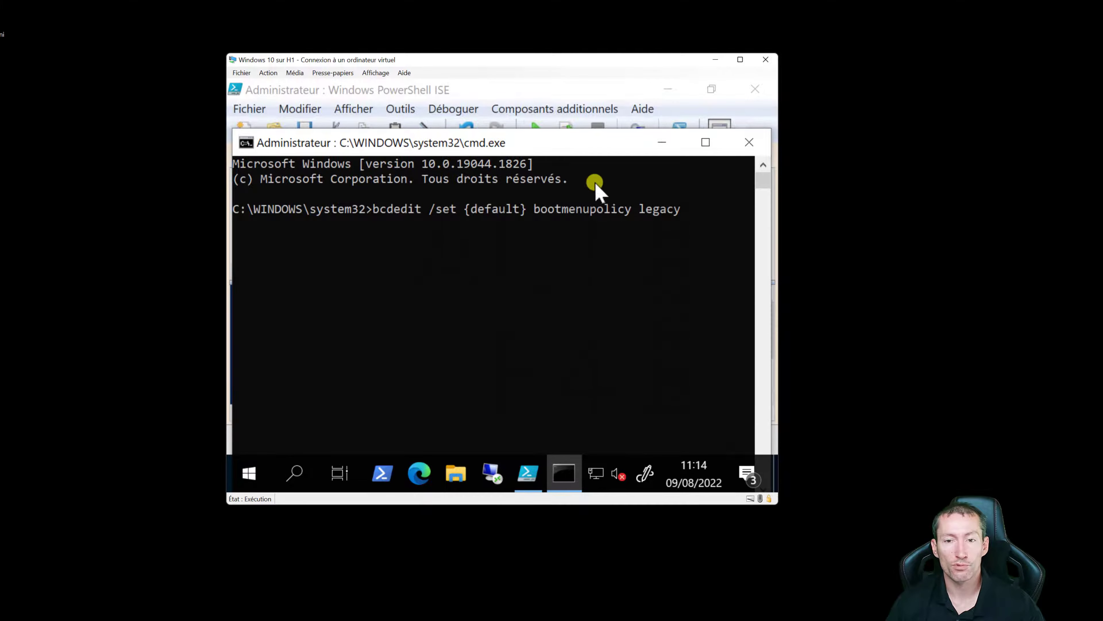
pyautogui.click(686, 212)
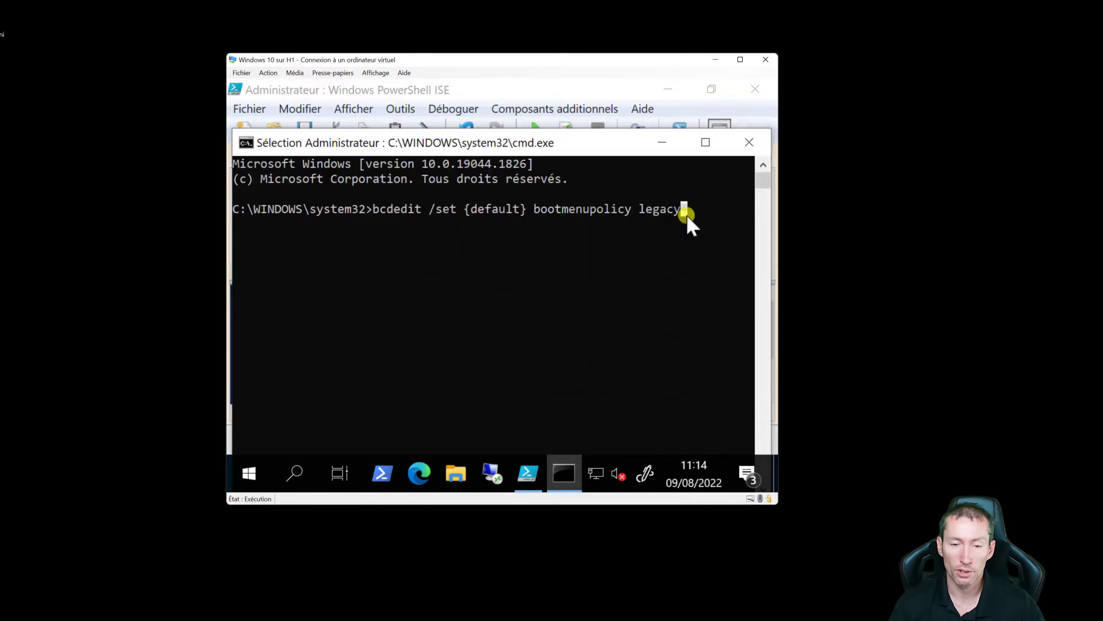
pyautogui.press('Escape')
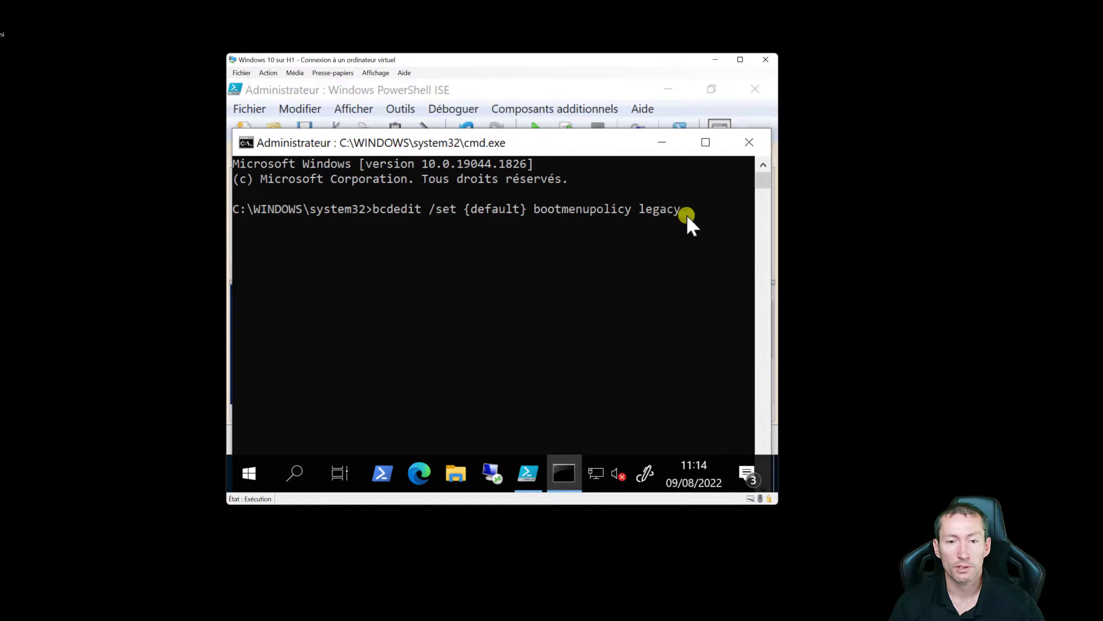
pyautogui.press('Return')
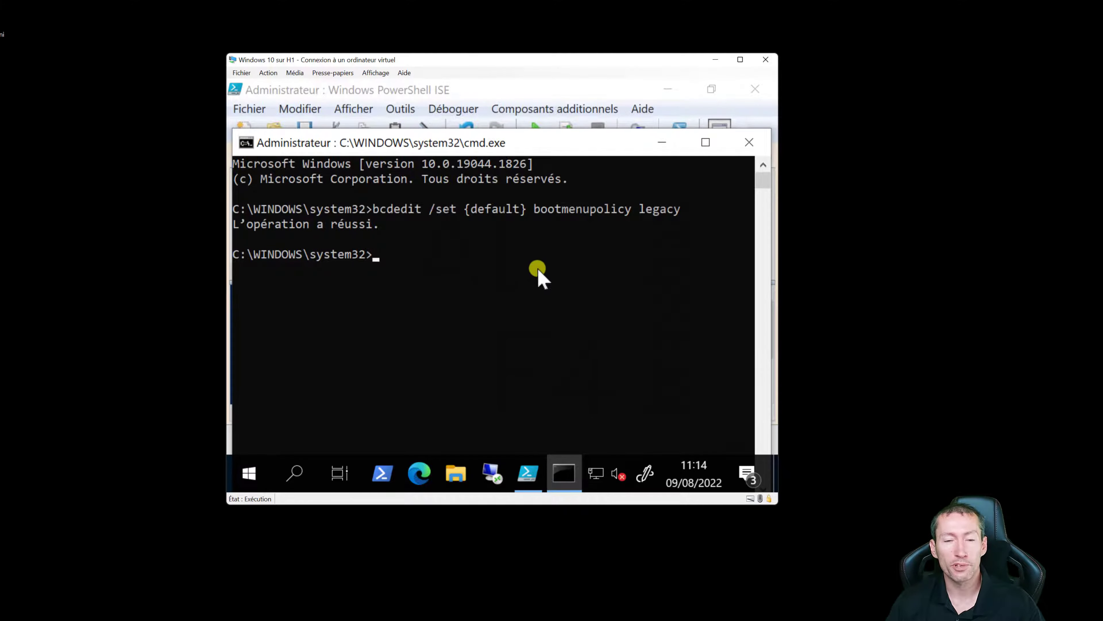
# - Minimize the command prompt window and restart the virtual machine
pyautogui.click(661, 143)
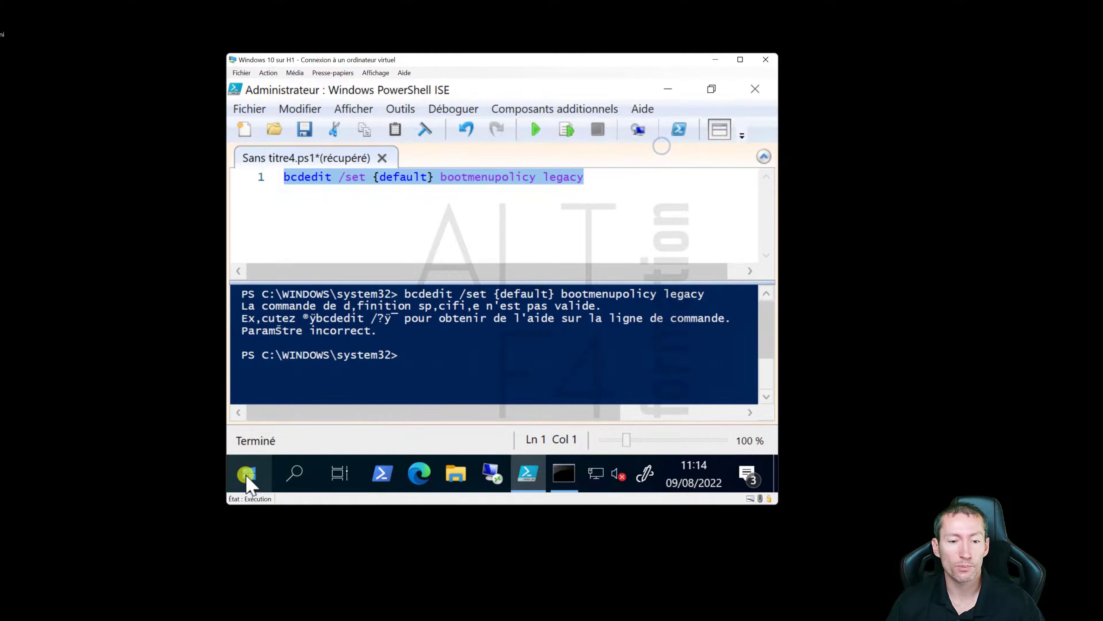
pyautogui.rightClick(246, 474)
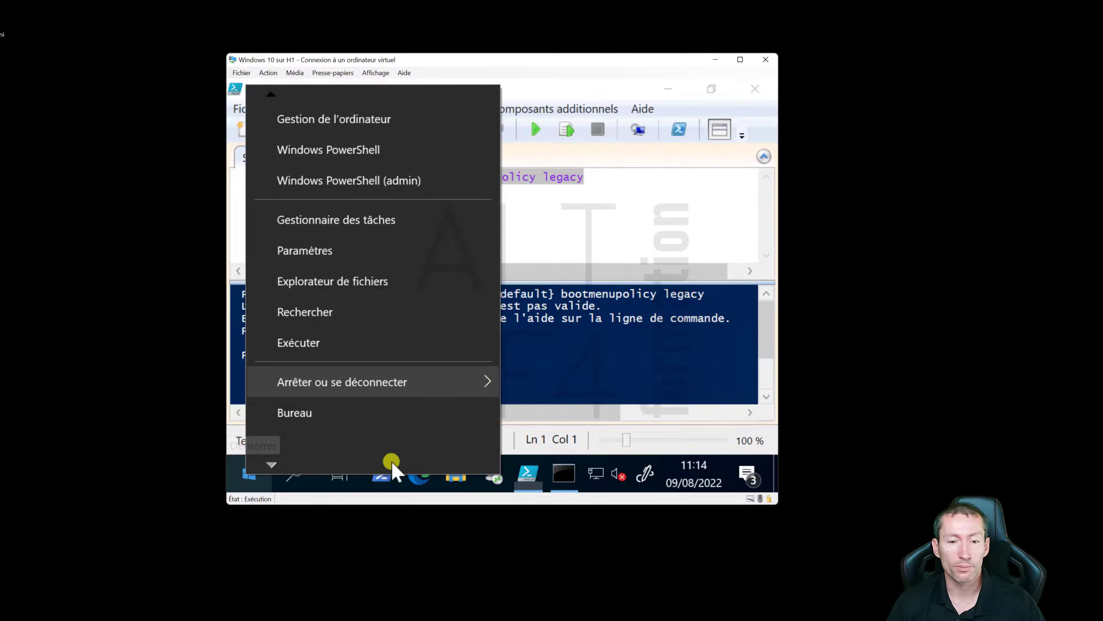
pyautogui.moveTo(478, 381)
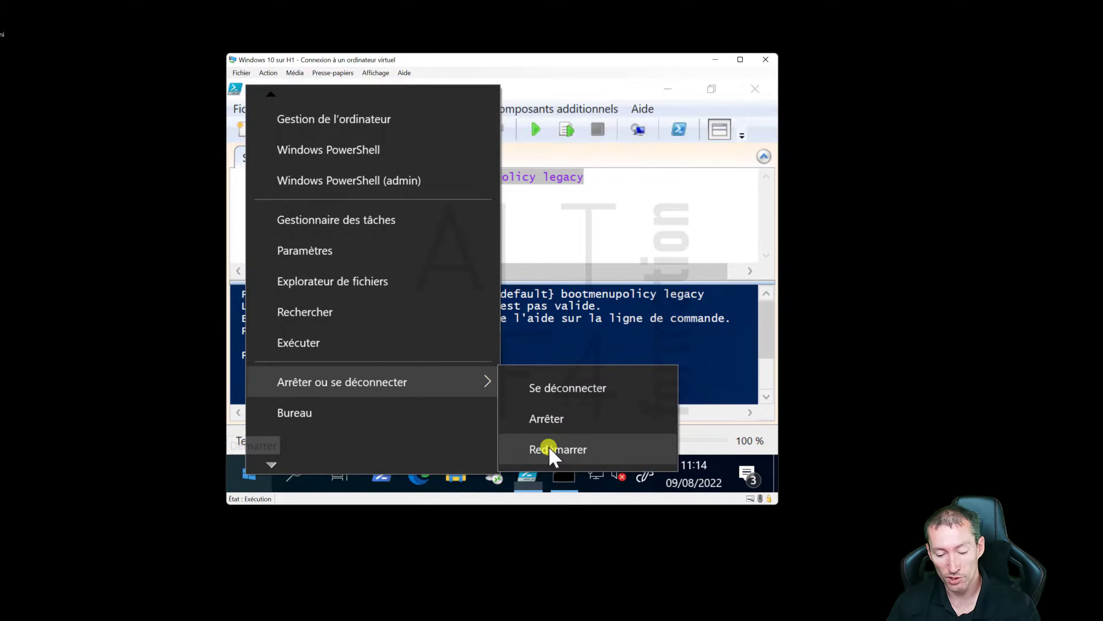
pyautogui.click(549, 447)
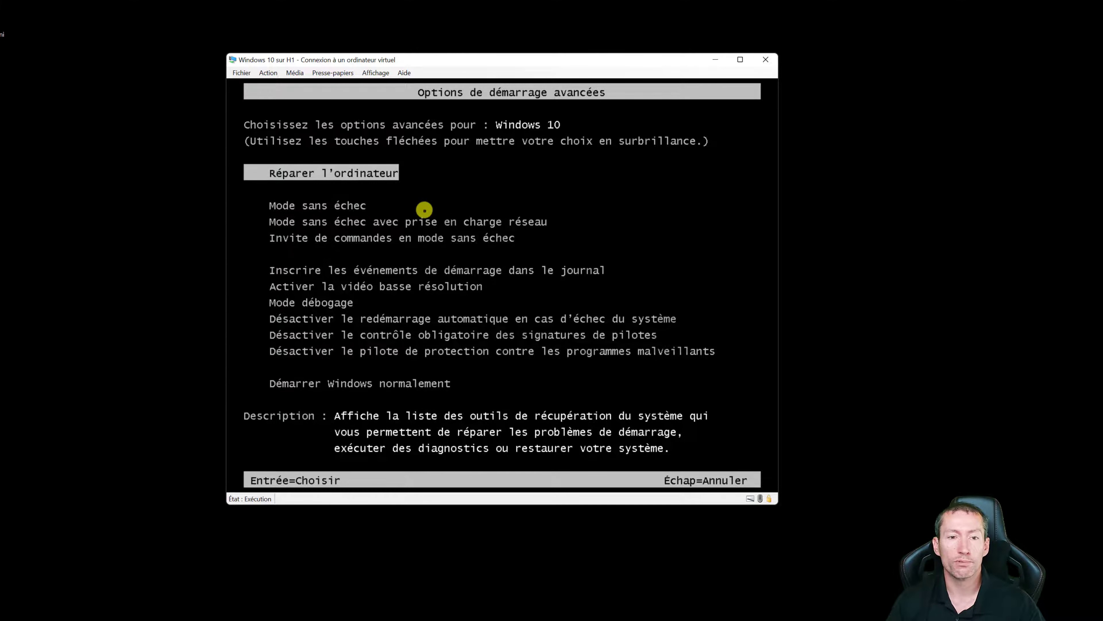
# - Choose "Mode sans échec" in the advanced boot options of Windows 10 and sign in to the local account
pyautogui.press('Down')
pyautogui.press('Up')
pyautogui.press('Up')
pyautogui.press('Up')
pyautogui.press('Up')
pyautogui.press('Up')
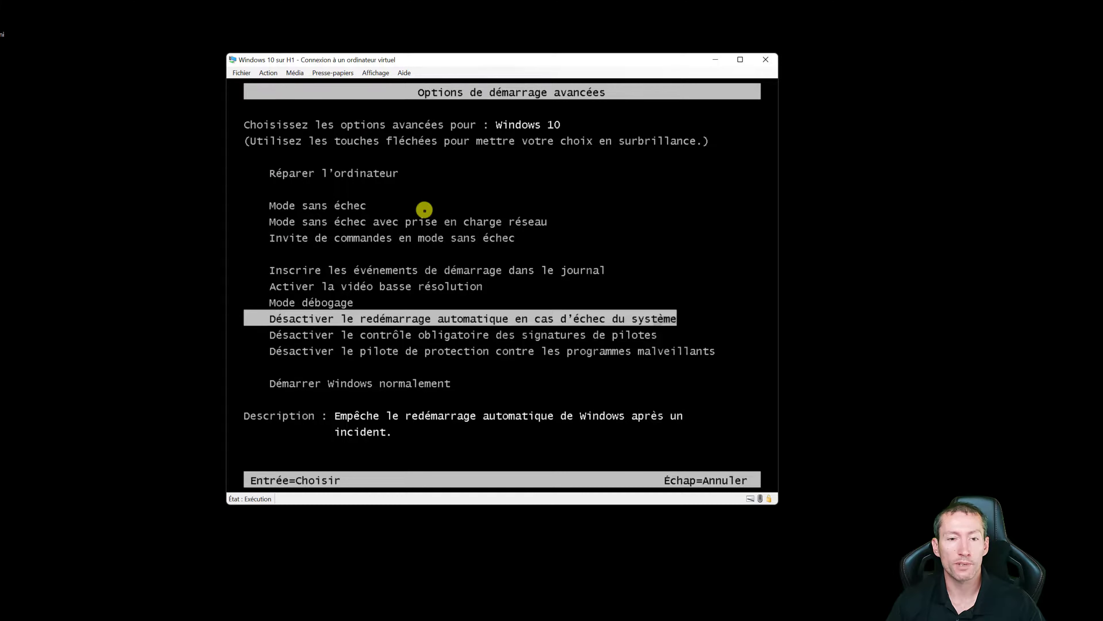
pyautogui.press('Up')
pyautogui.press('Up')
pyautogui.press('Up')
pyautogui.press('Up')
pyautogui.press('Up')
pyautogui.press('Up')
pyautogui.press('Return')
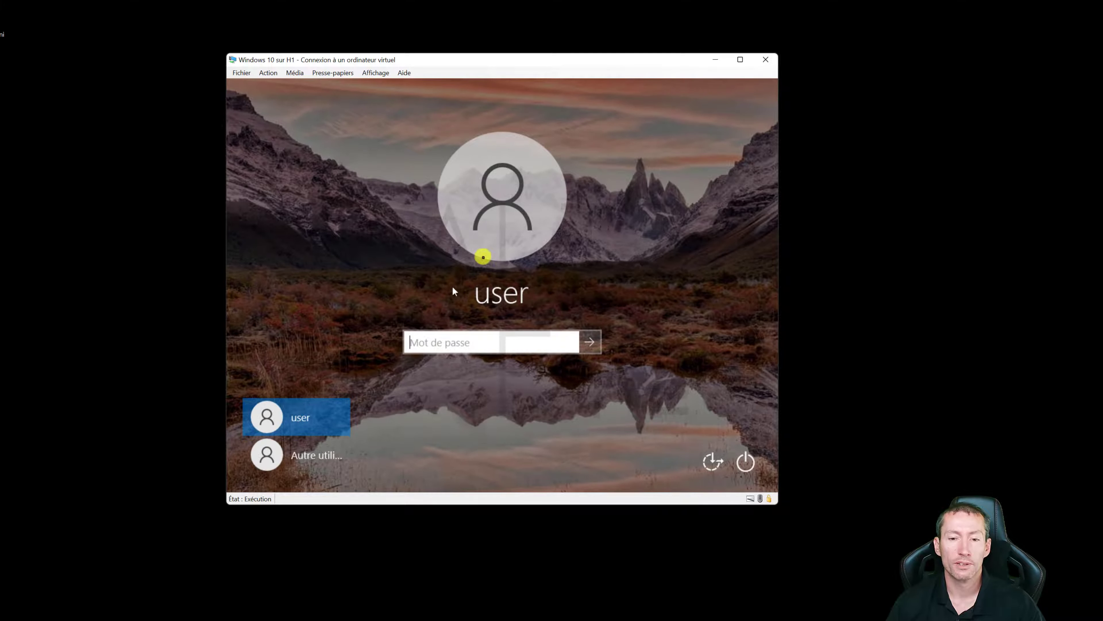
pyautogui.click(592, 343)
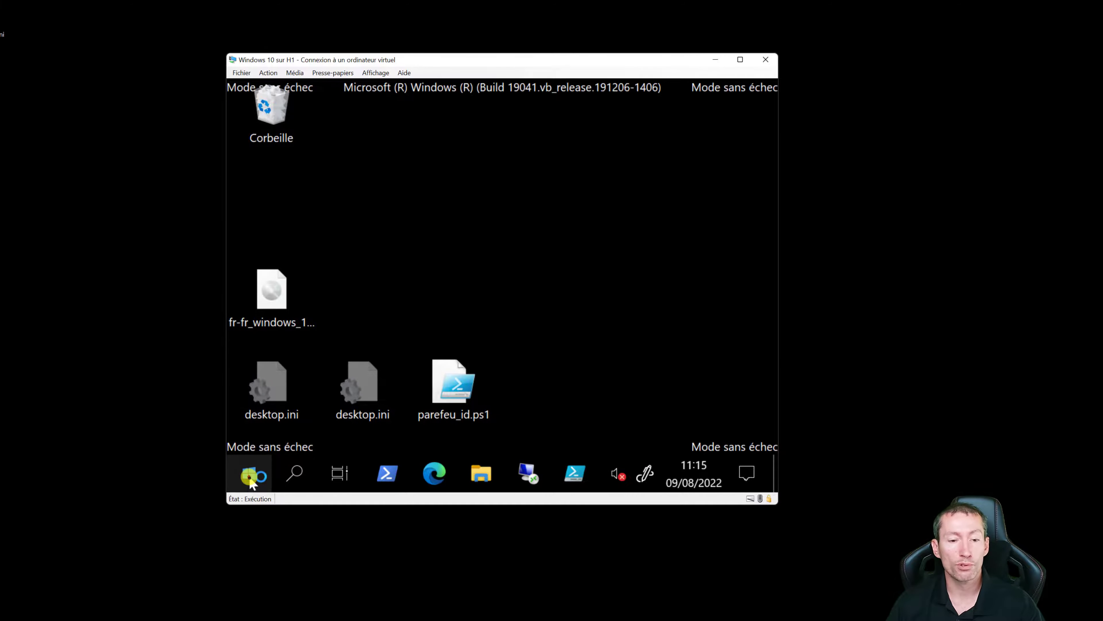
# - Restart the virtual machine from its safe mode desktop
pyautogui.rightClick(249, 473)
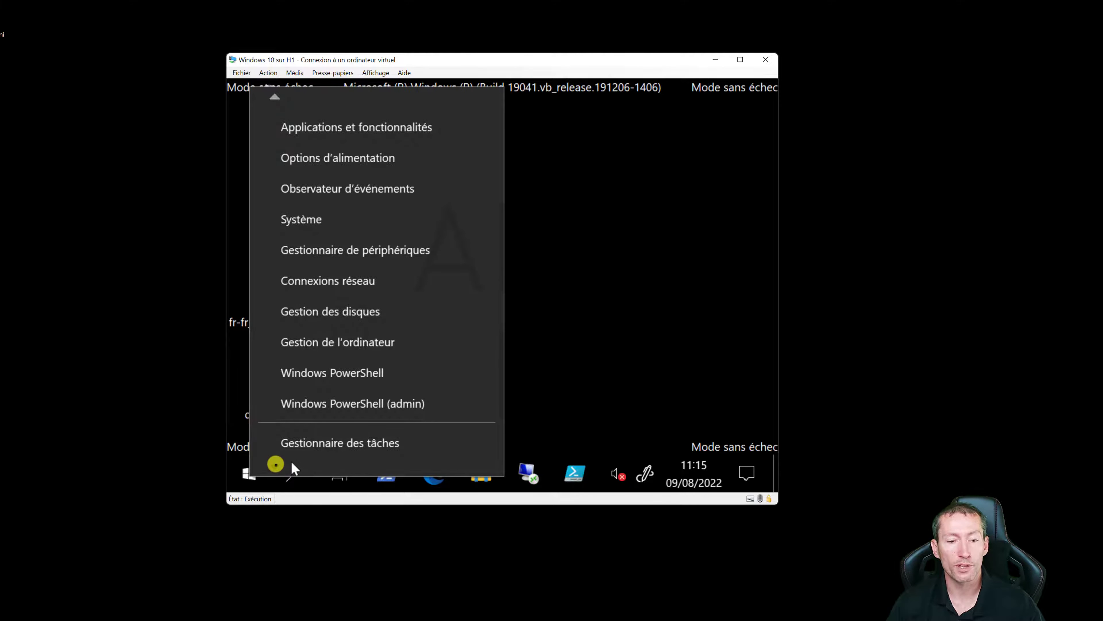
pyautogui.moveTo(276, 472)
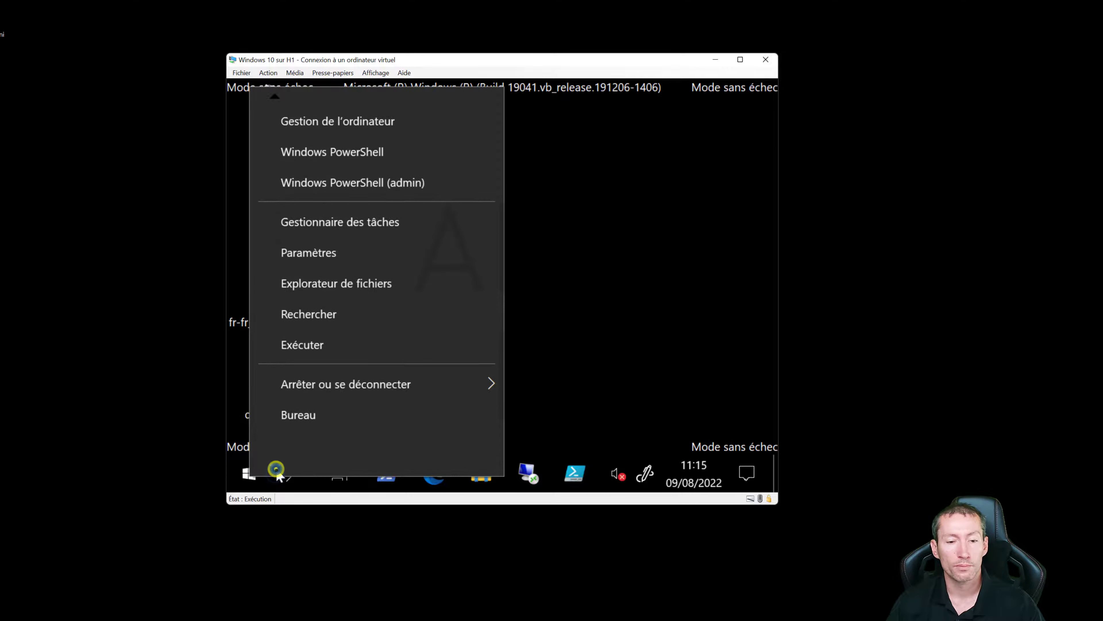
pyautogui.moveTo(513, 385)
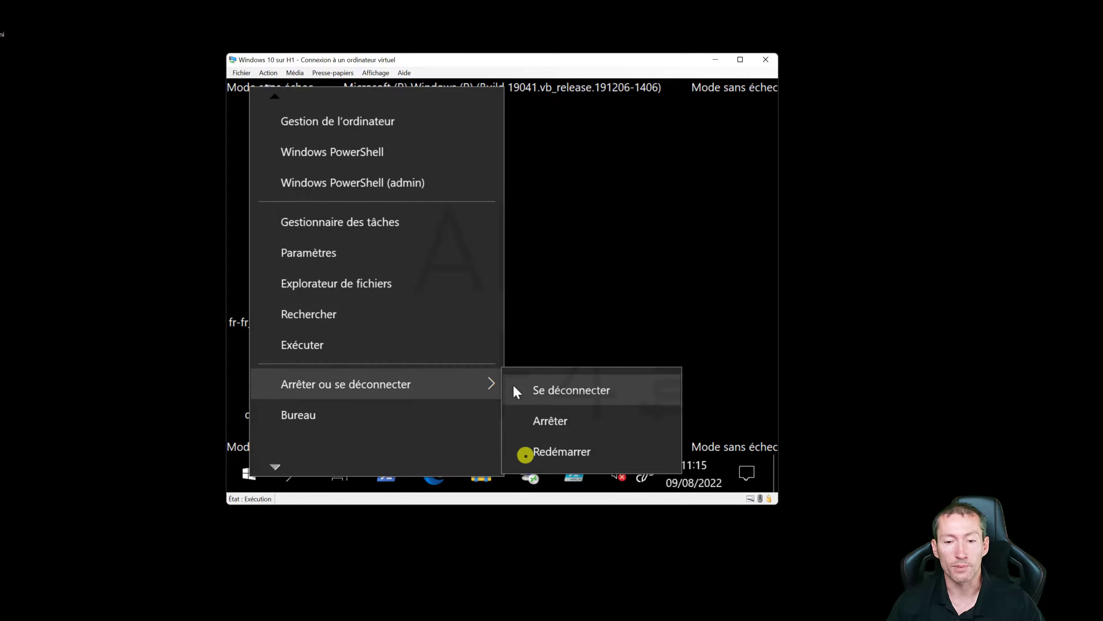
pyautogui.click(555, 452)
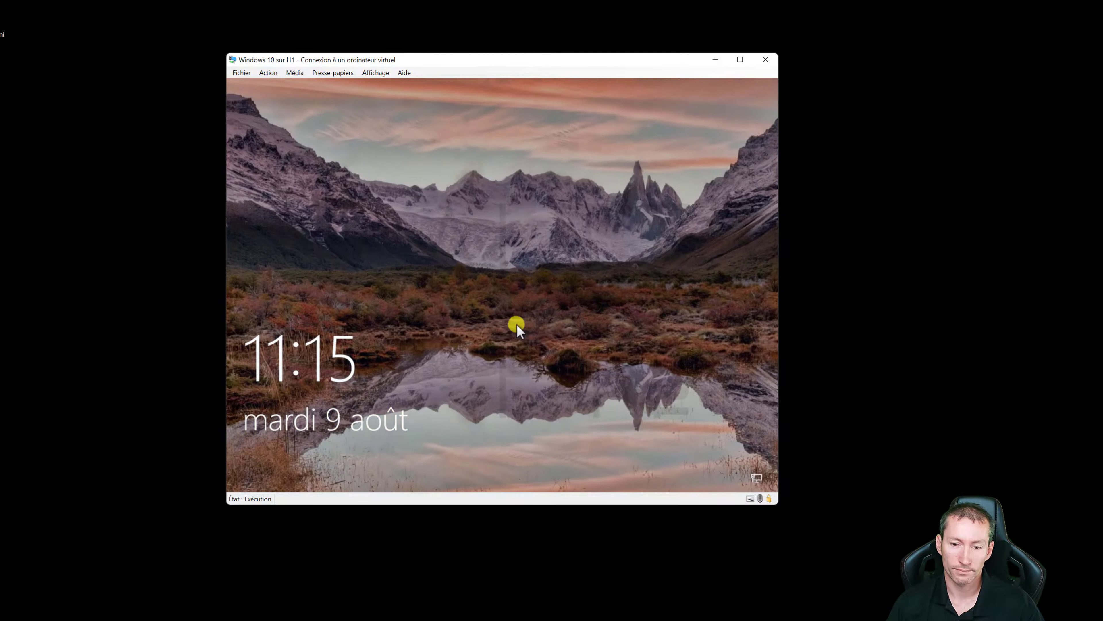
# - Dismiss the lock screen after the normal restart and sign in to the local account
pyautogui.click(516, 326)
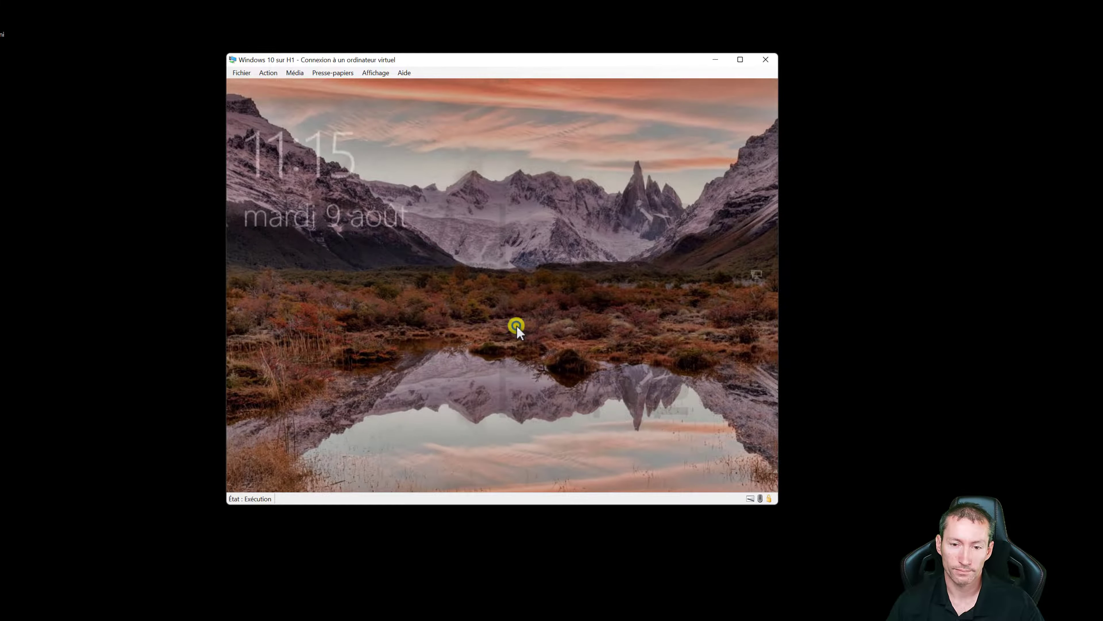
pyautogui.click(745, 460)
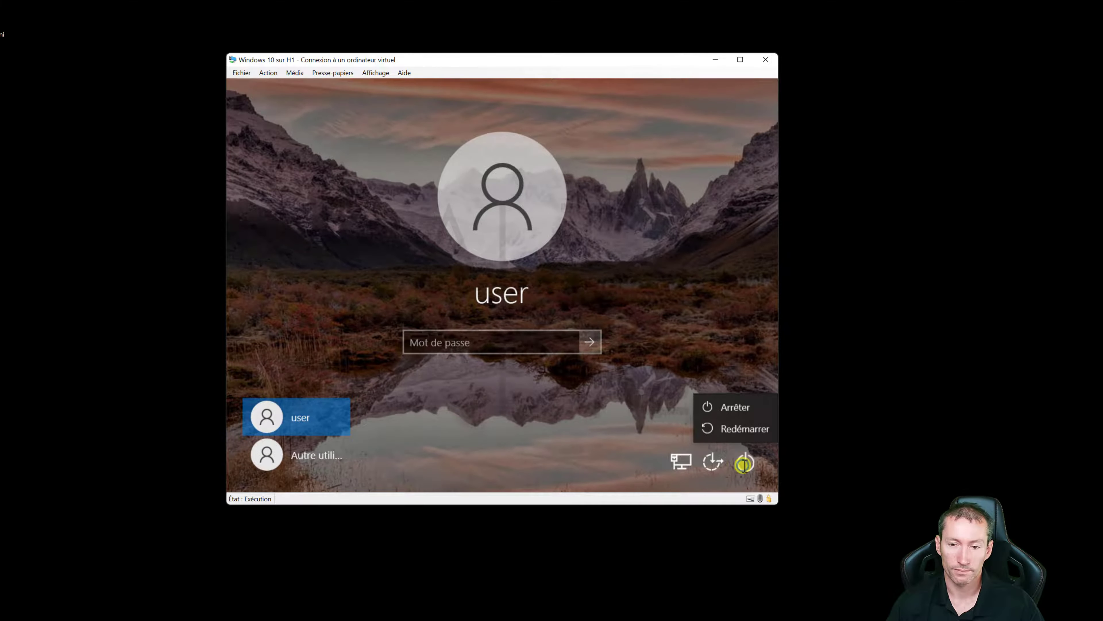
pyautogui.click(592, 342)
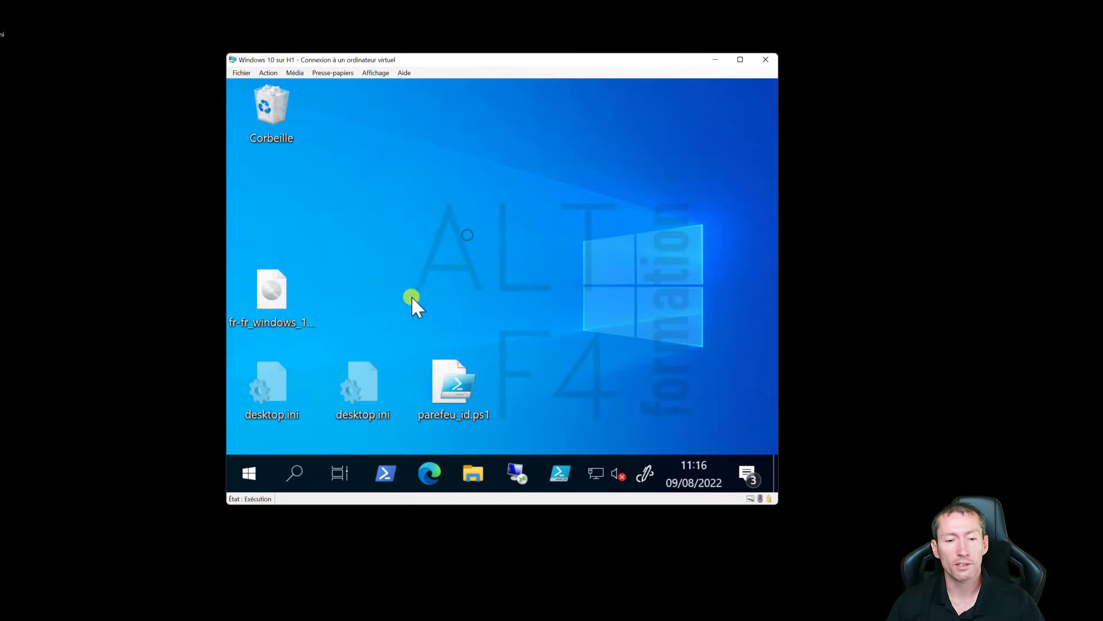
# - Switch the virtual machine connection from the basic session to the enhanced session
pyautogui.rightClick(252, 474)
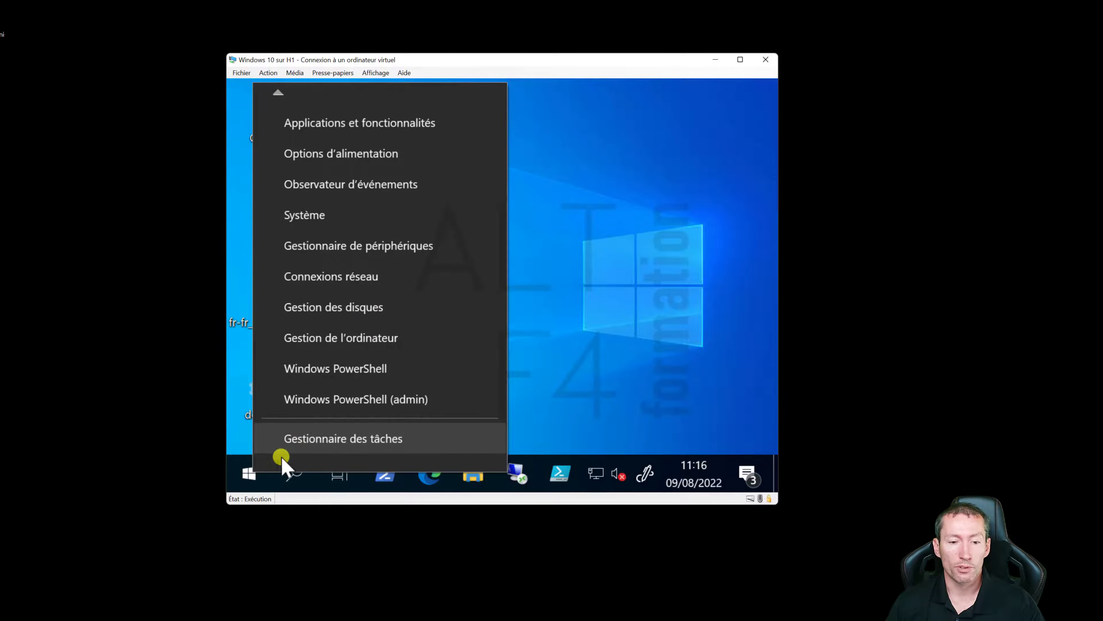
pyautogui.moveTo(281, 459)
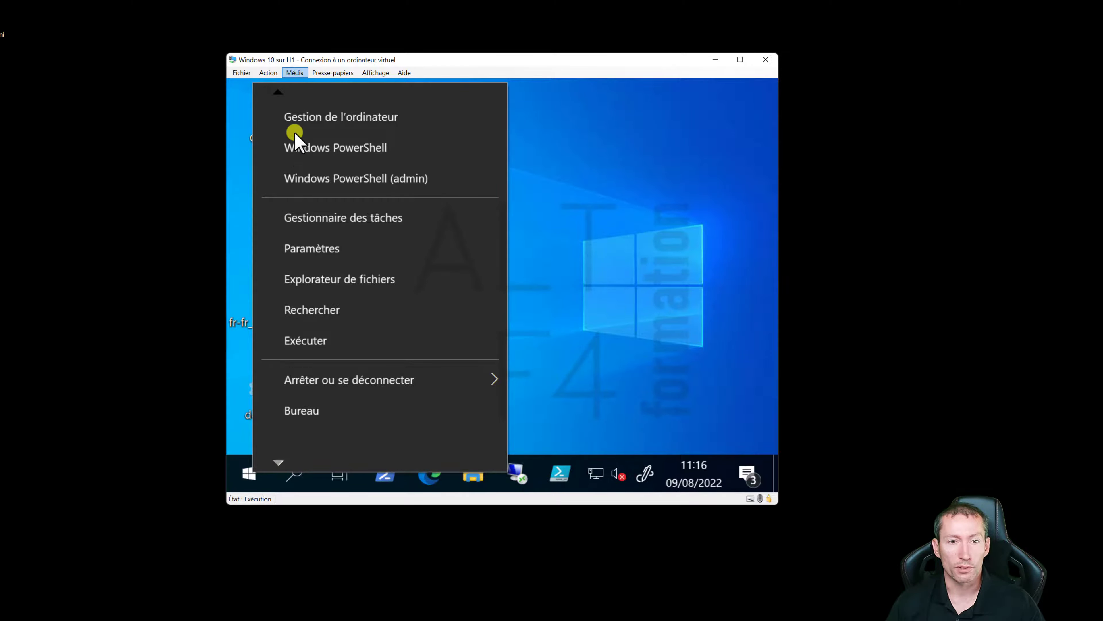
pyautogui.click(296, 73)
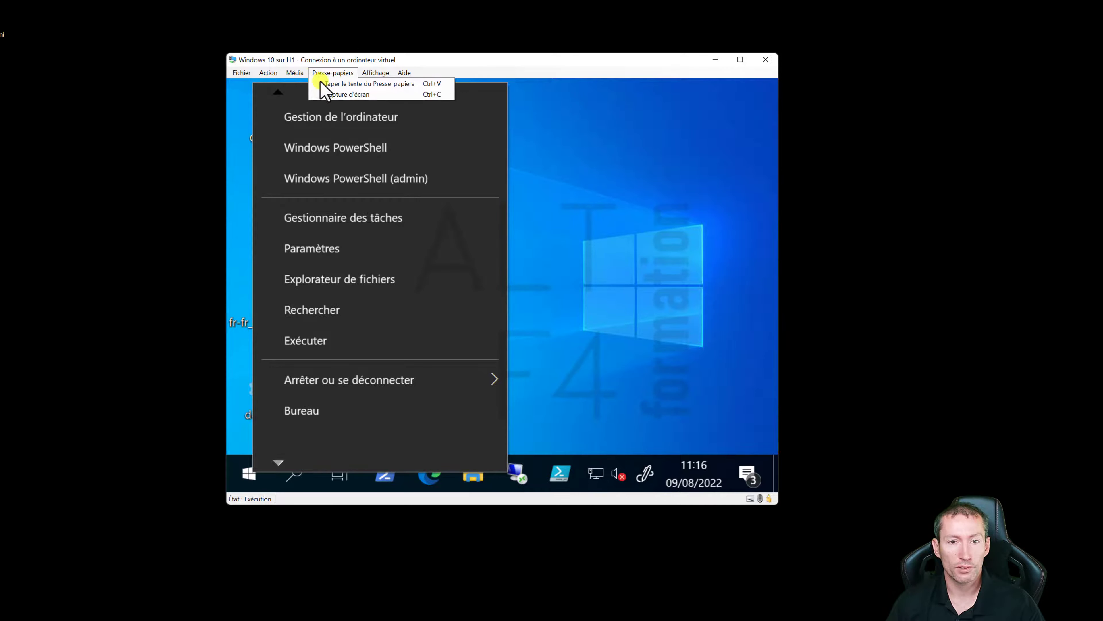
pyautogui.click(378, 104)
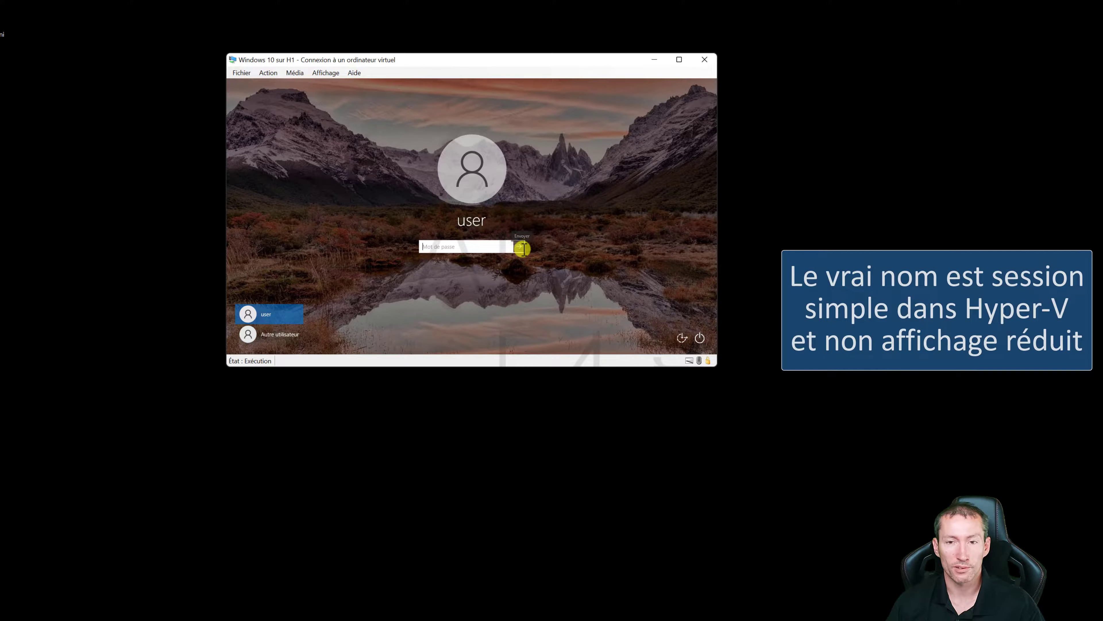
# - Sign in to the local account in the enhanced session and make its desktop fill the whole screen
pyautogui.click(679, 60)
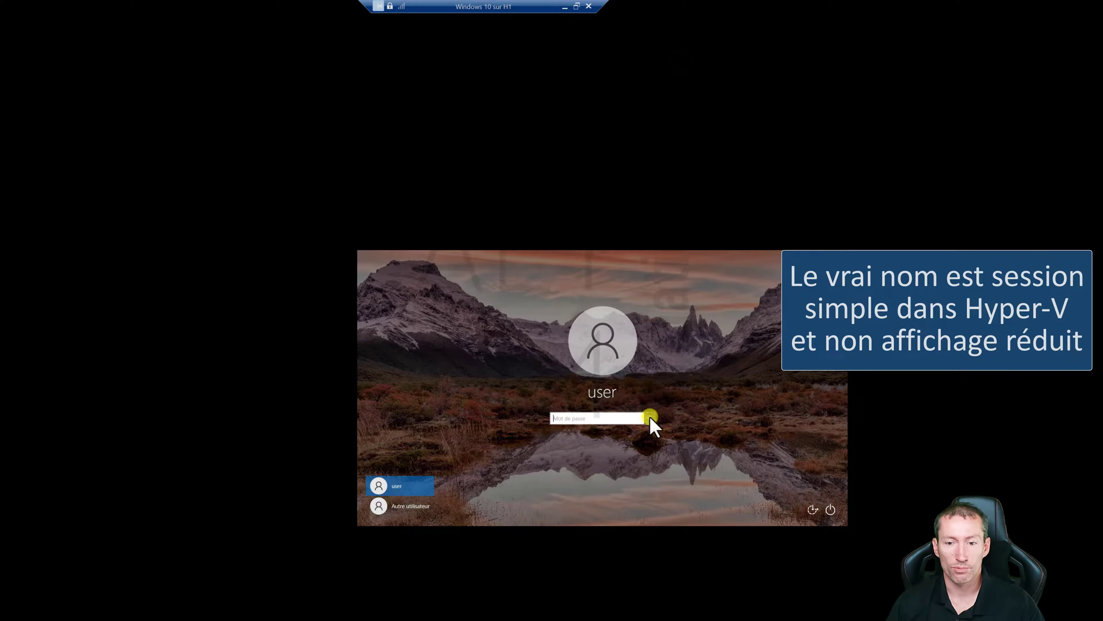
pyautogui.click(650, 416)
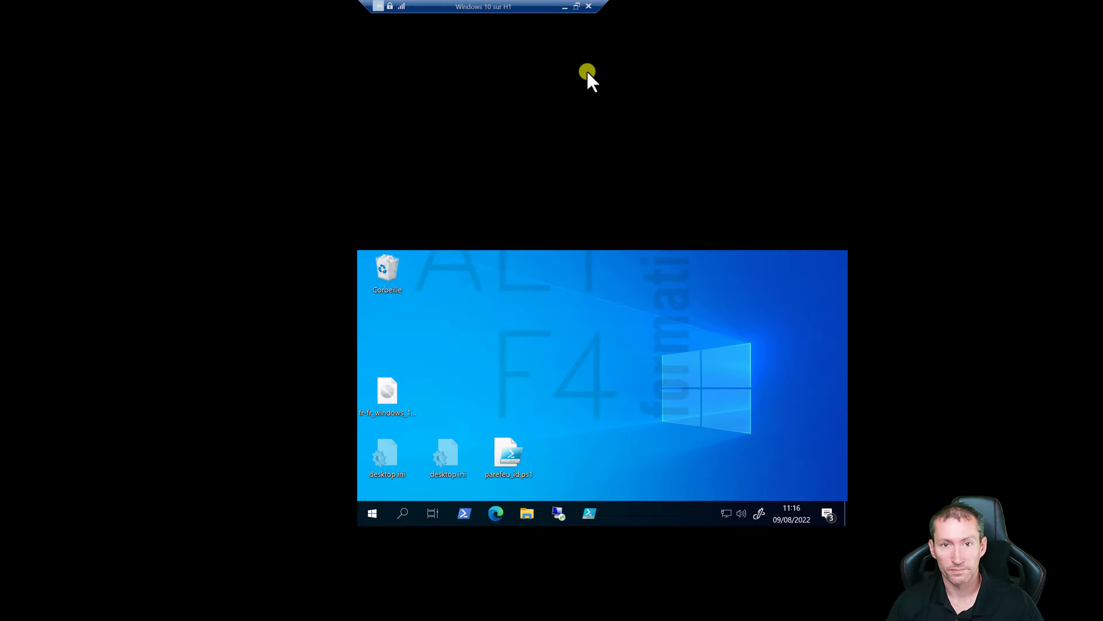
pyautogui.click(576, 6)
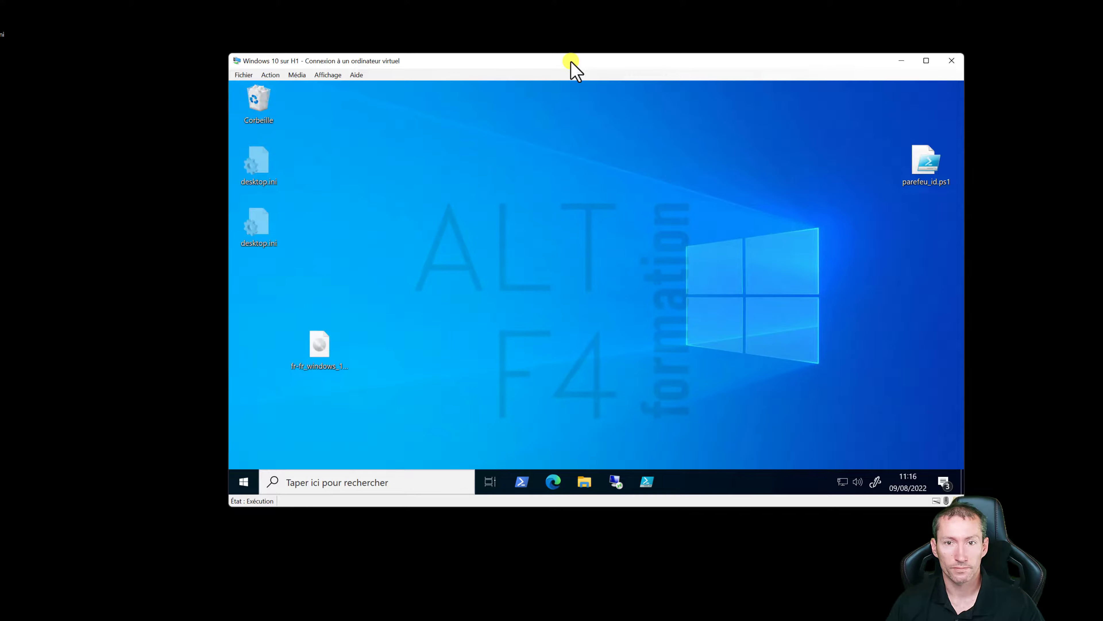
pyautogui.doubleClick(571, 61)
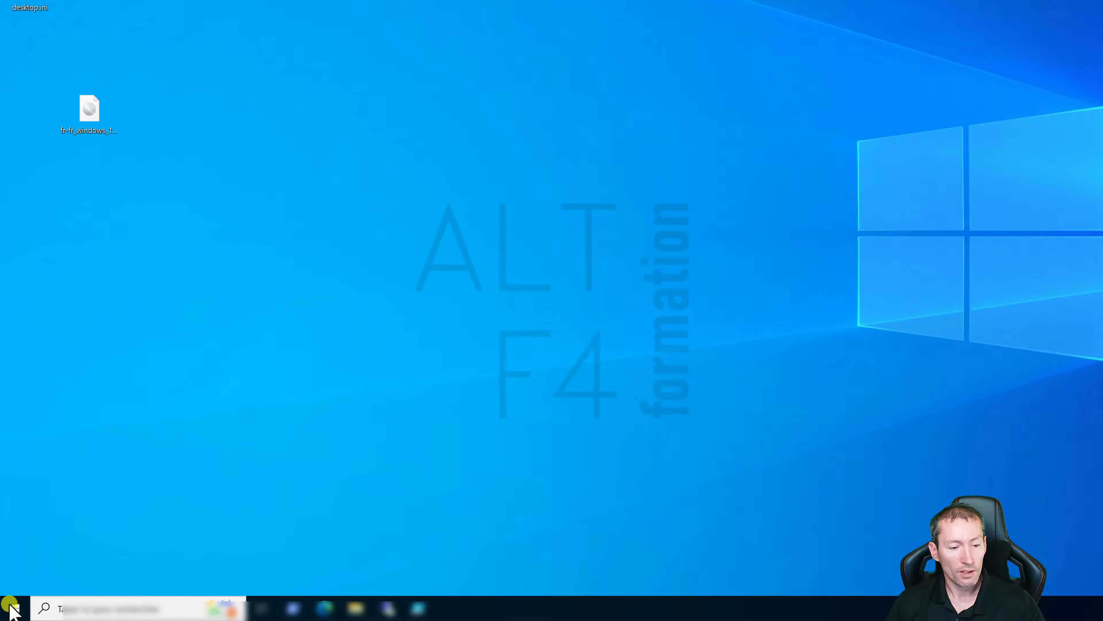
# - Launch msconfig from the Run dialog of the virtual machine
pyautogui.rightClick(11, 606)
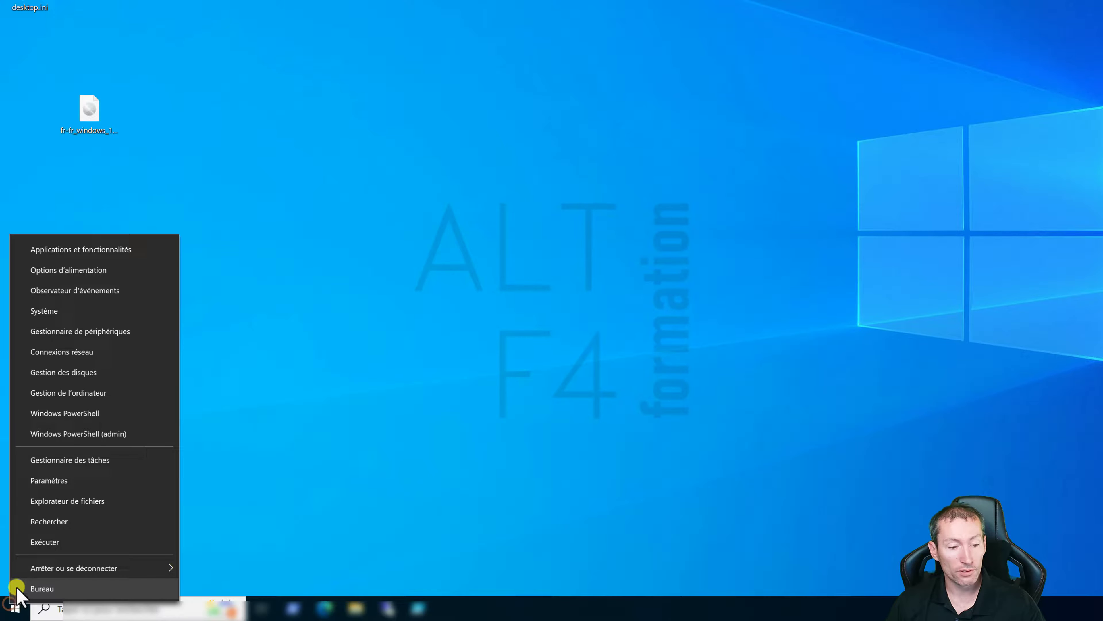
pyautogui.click(32, 543)
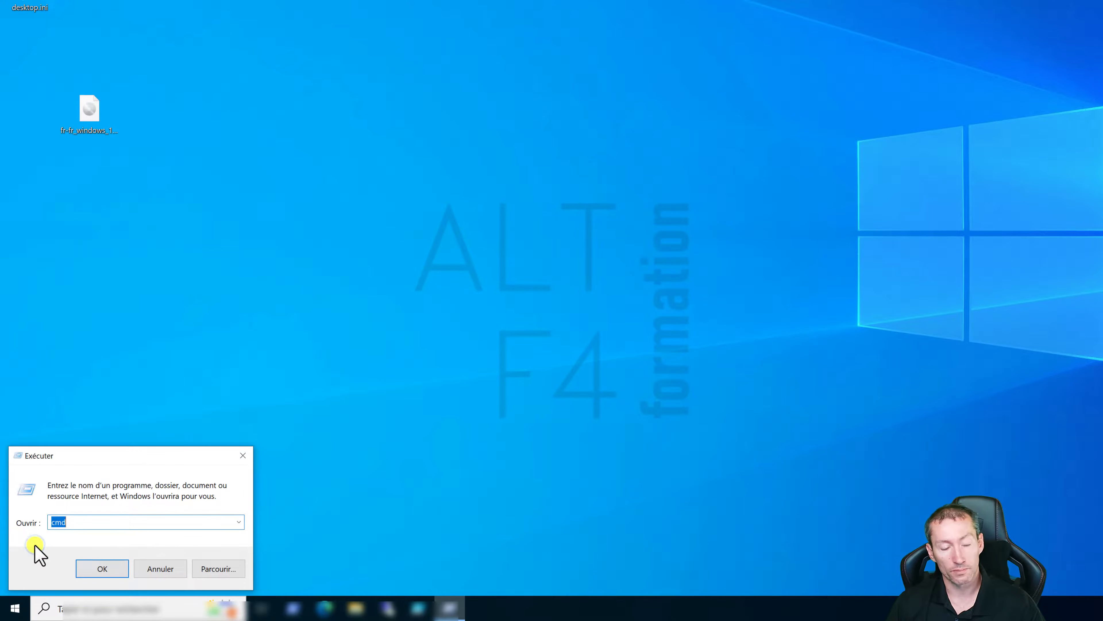
pyautogui.write('mscon')
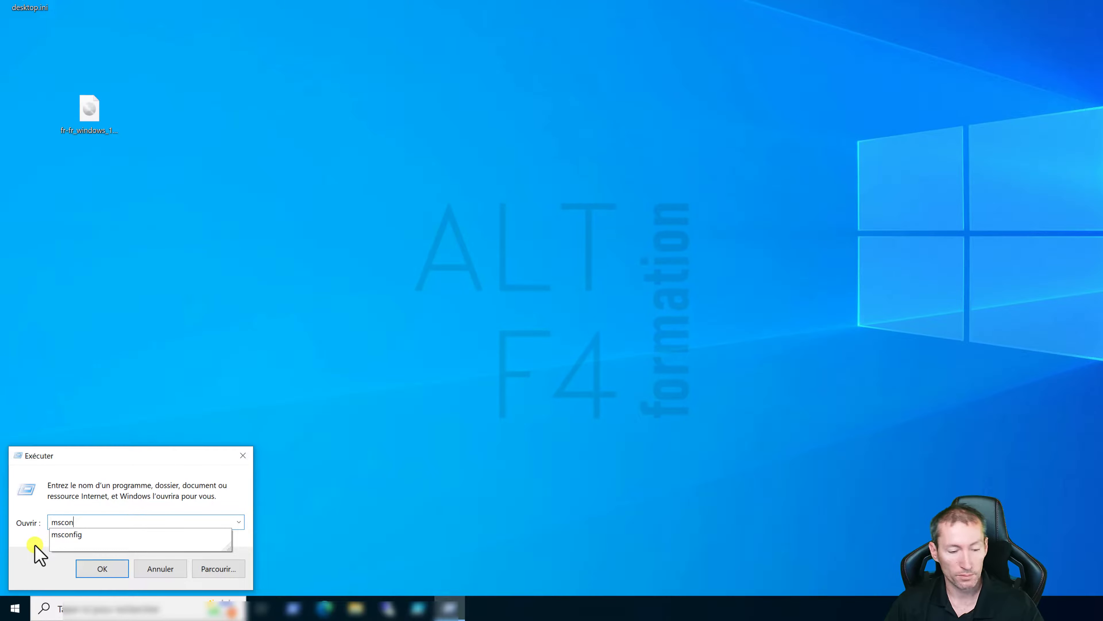
pyautogui.click(76, 535)
pyautogui.click(98, 568)
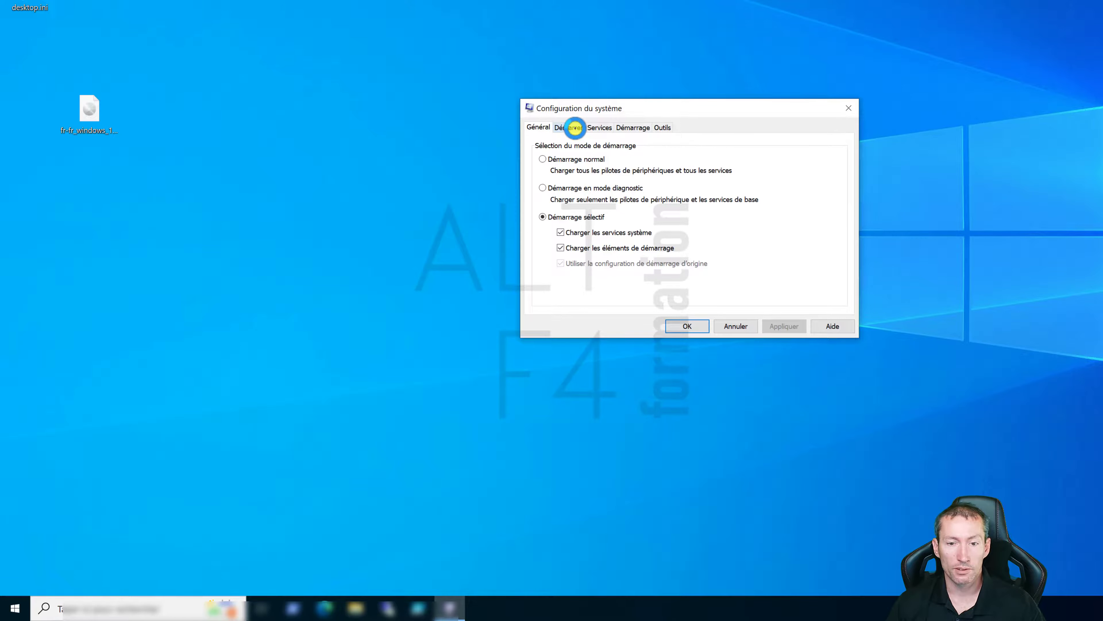
# - Enable "Démarrage sécurisé" with the Minimal option in the system configuration's boot settings and confirm
pyautogui.click(570, 127)
pyautogui.click(545, 248)
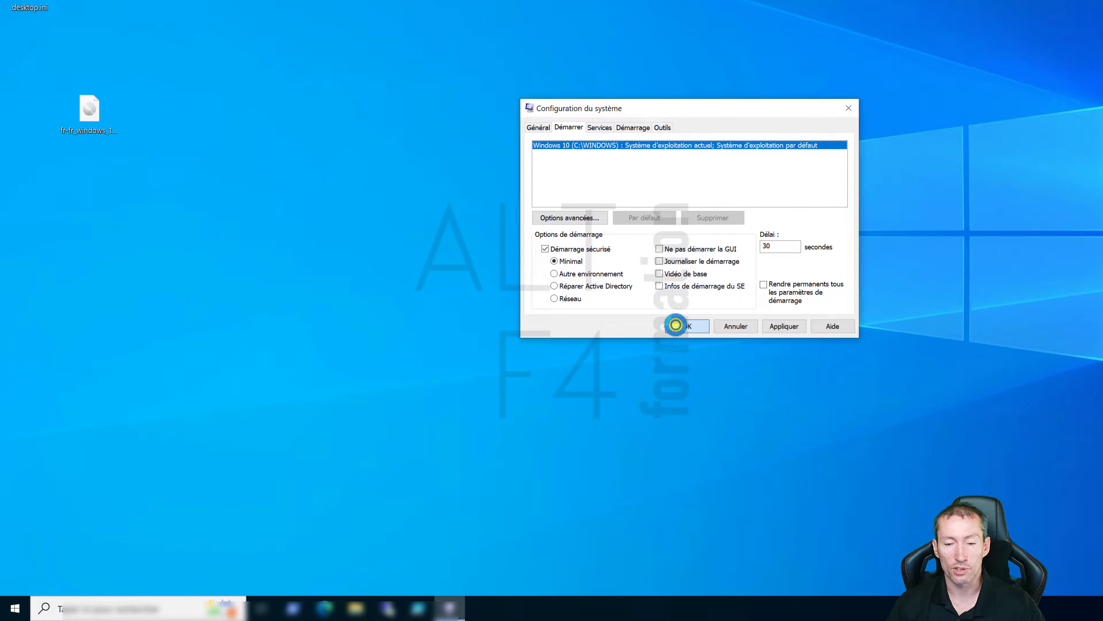
pyautogui.click(675, 324)
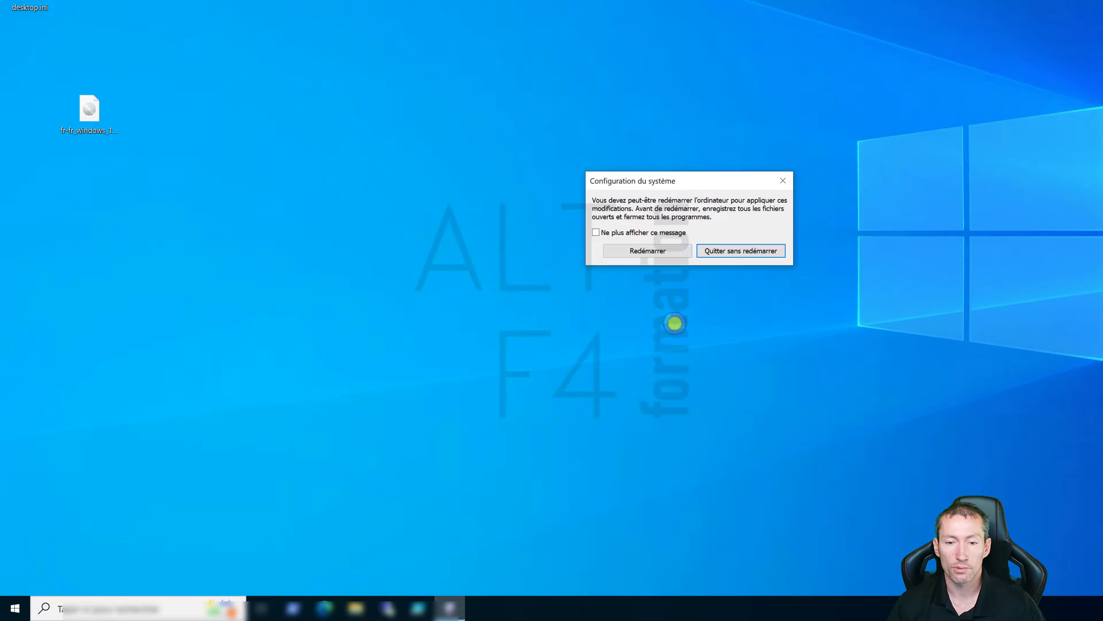
# - Turn off the restart message for future changes, restart the virtual machine and sign in to the local account in safe mode
pyautogui.click(619, 233)
pyautogui.click(674, 248)
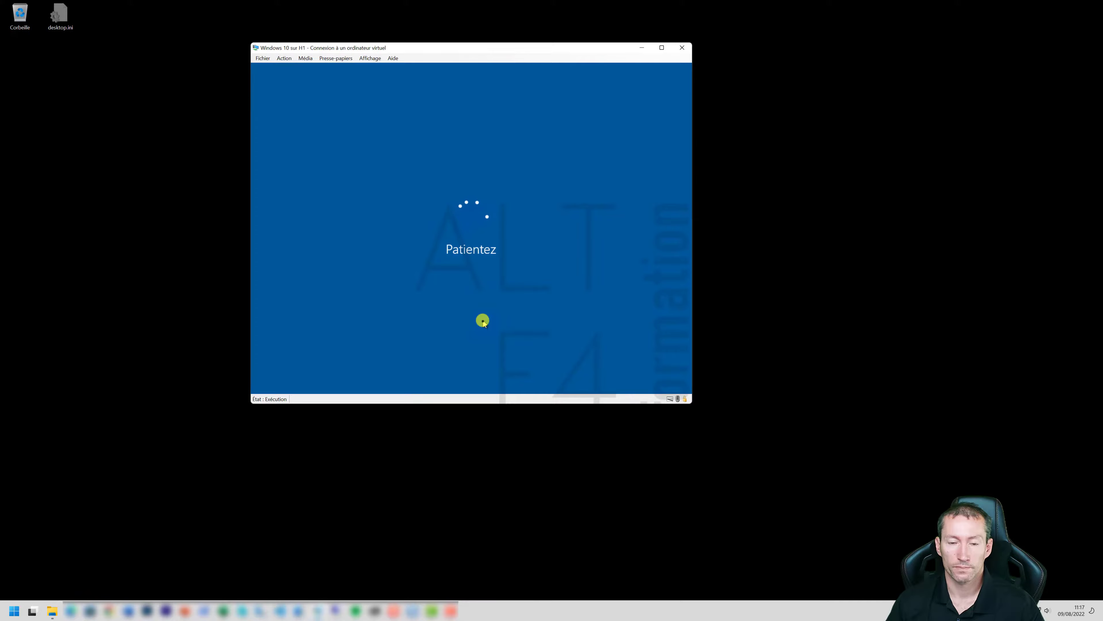
pyautogui.click(540, 274)
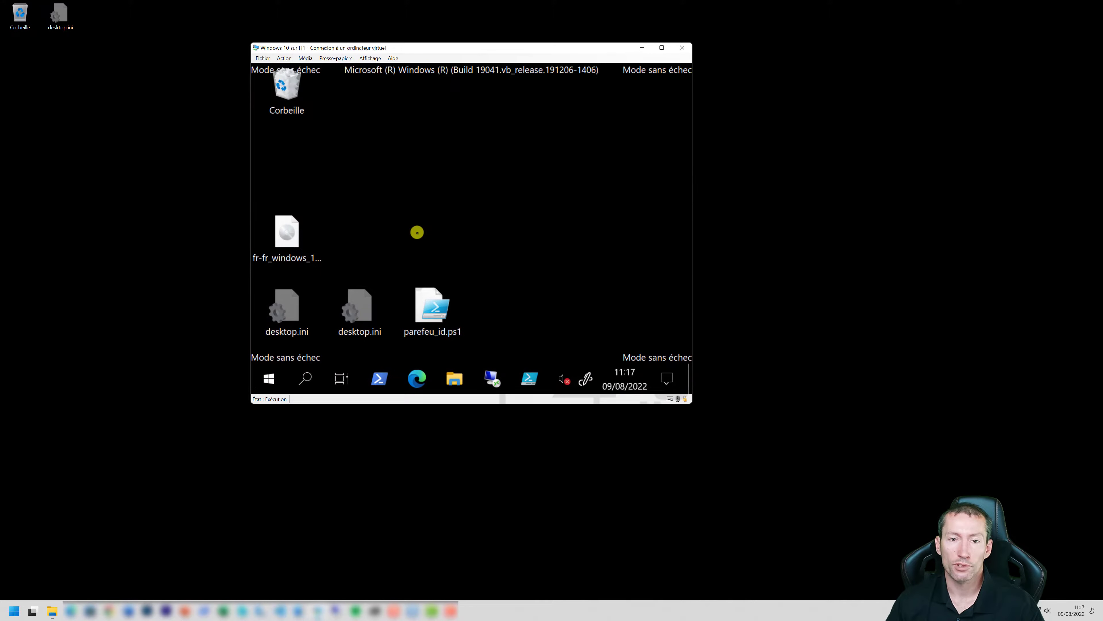
# - Restart the virtual machine from safe mode without changing its boot settings and sign back in to the local account
pyautogui.rightClick(275, 387)
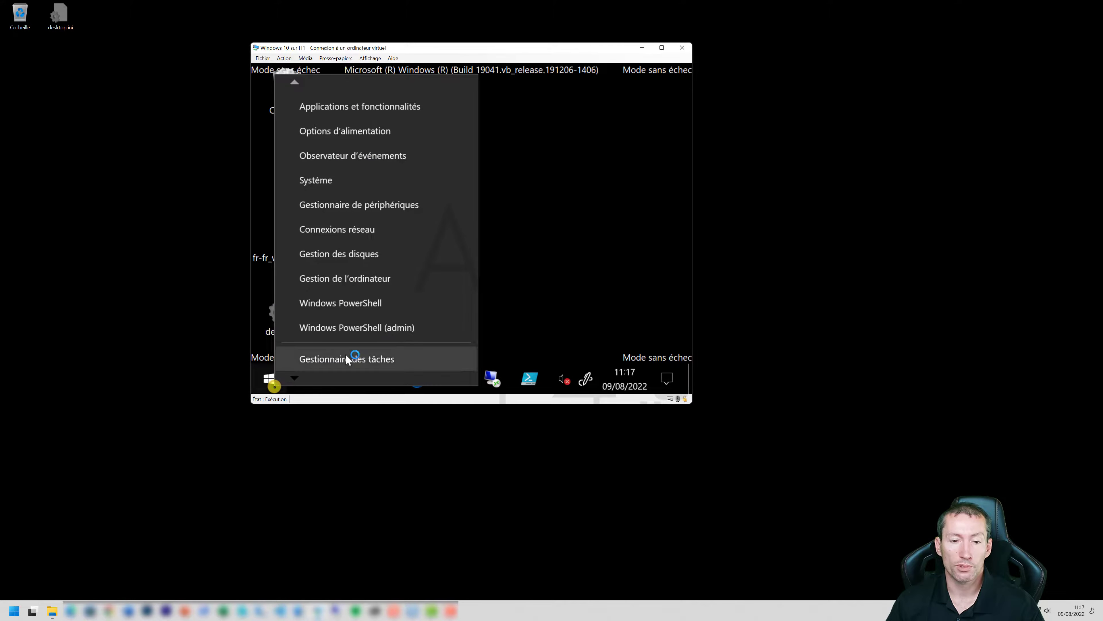
pyautogui.moveTo(305, 377)
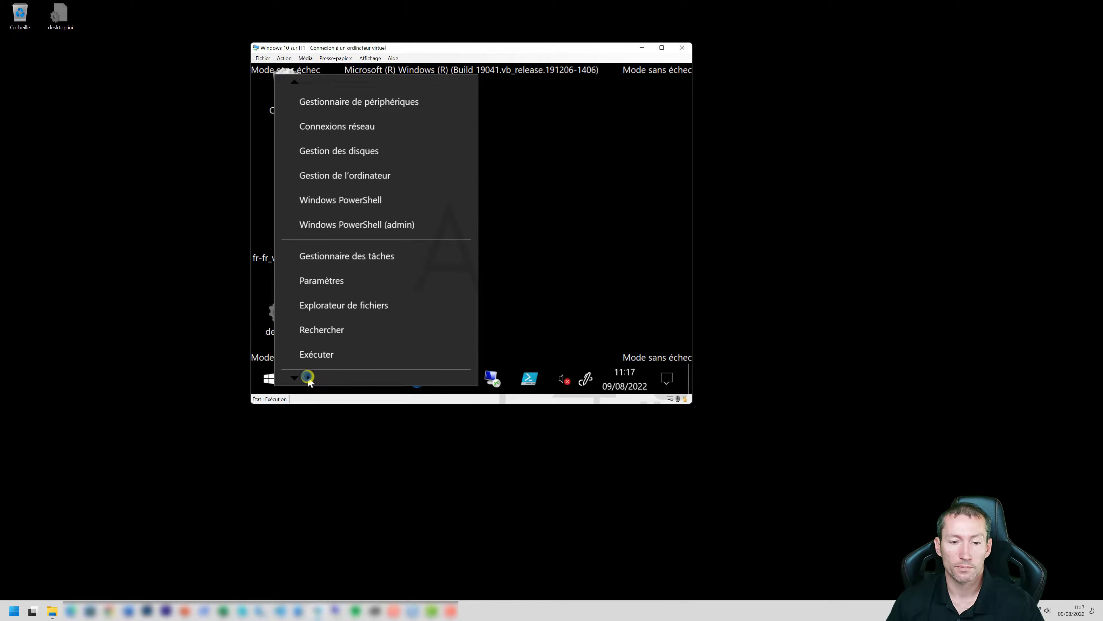
pyautogui.moveTo(469, 313)
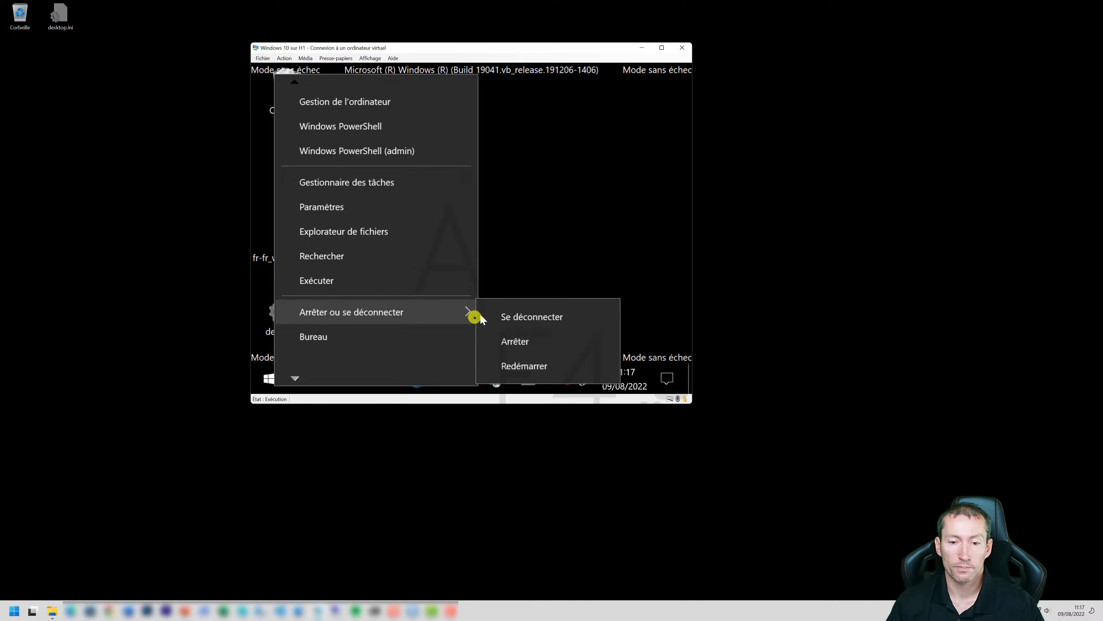
pyautogui.click(505, 362)
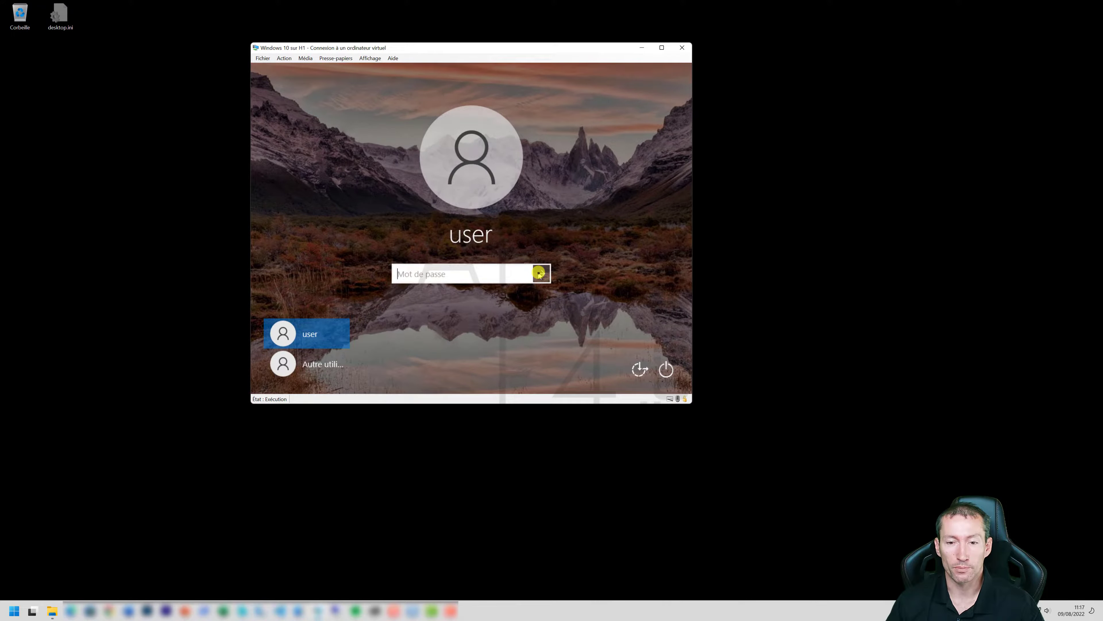
pyautogui.click(538, 271)
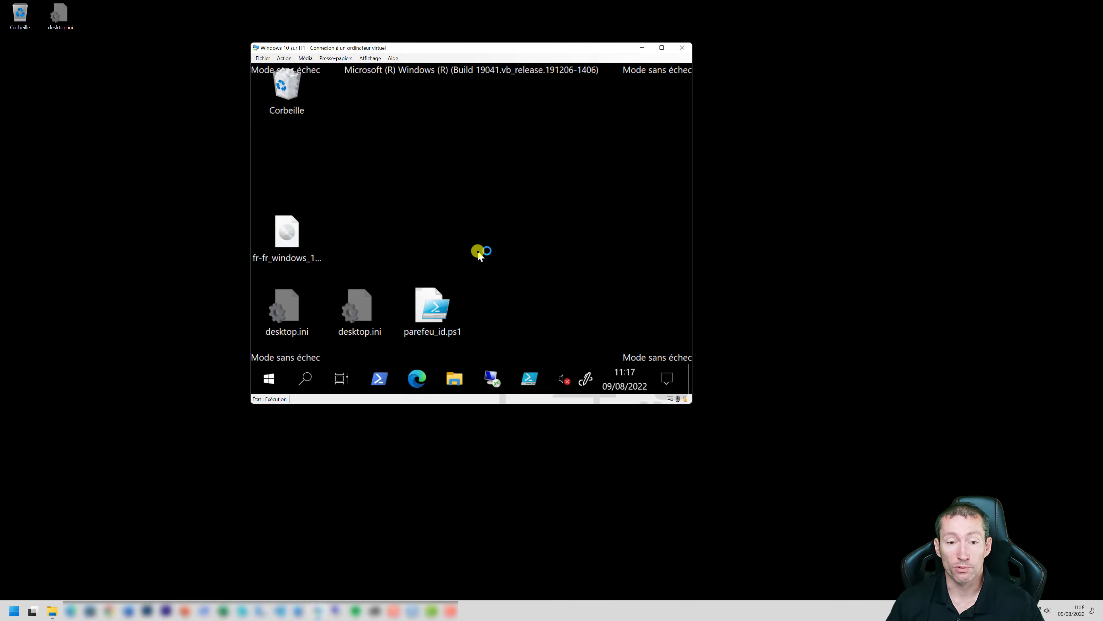
pyautogui.rightClick(272, 379)
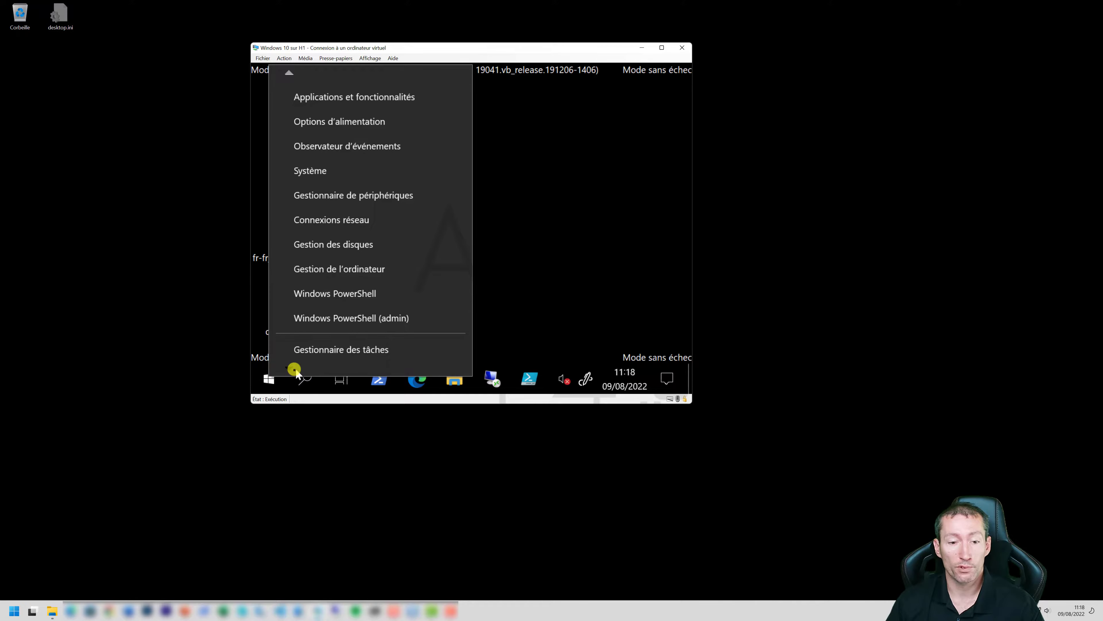
pyautogui.scroll(-5, 294, 369)
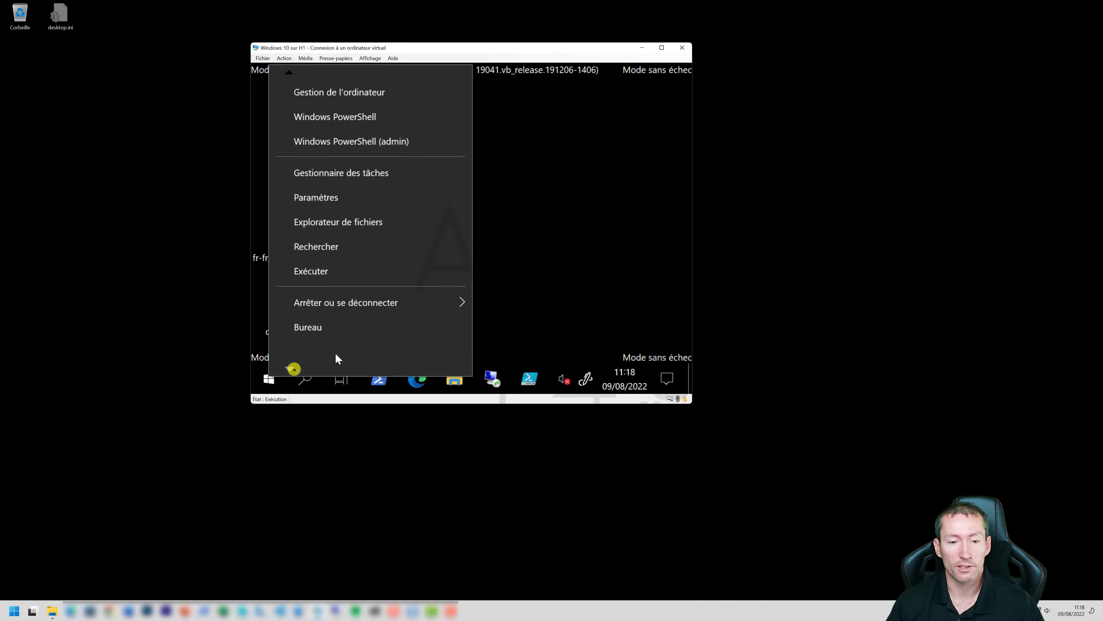
pyautogui.moveTo(369, 302)
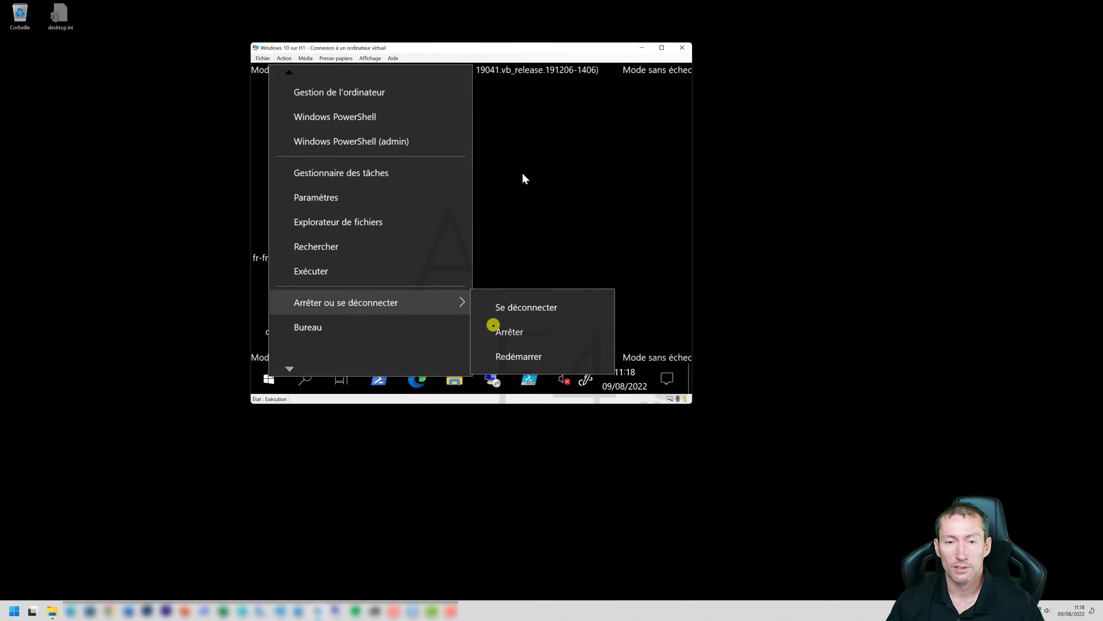
pyautogui.moveTo(443, 312)
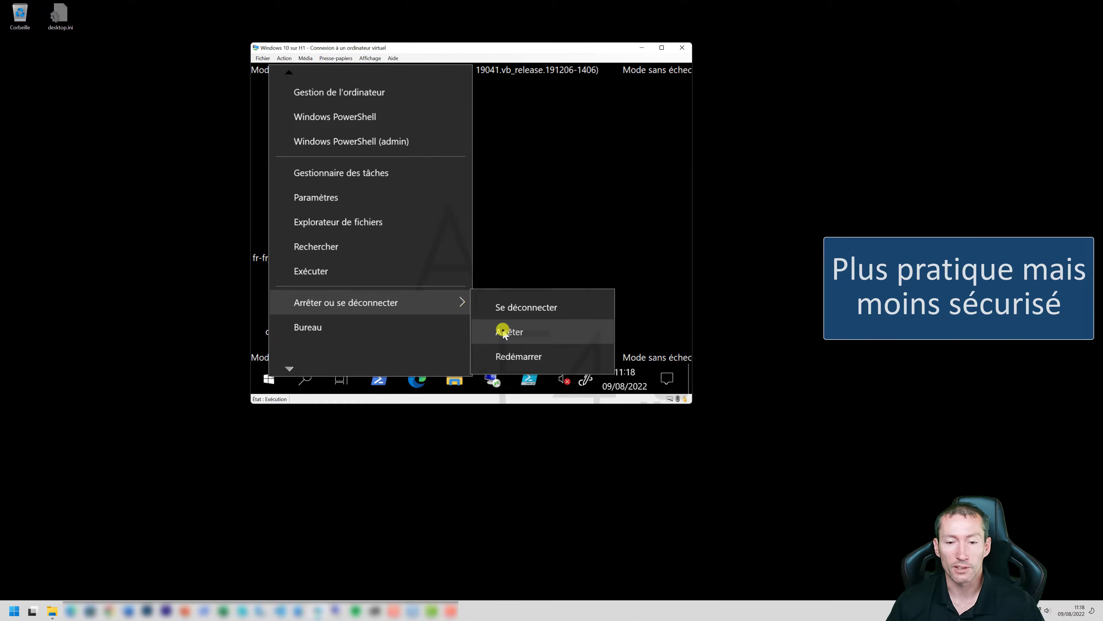
pyautogui.click(511, 253)
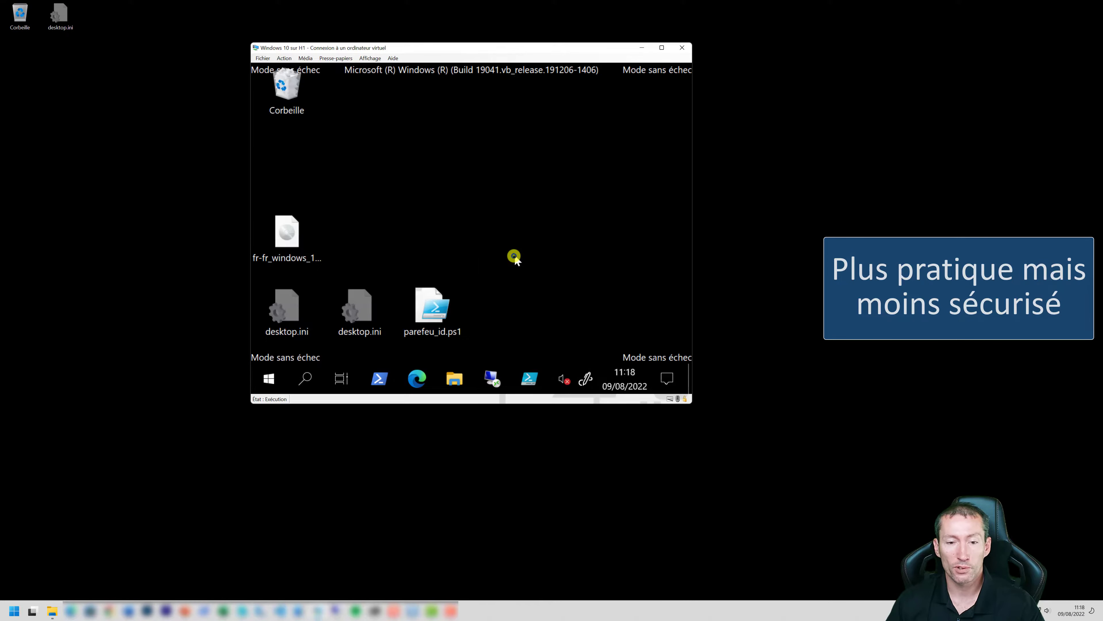
# - Launch msconfig from the Run dialog, disable "Démarrage sécurisé" in the boot settings and confirm
pyautogui.rightClick(278, 383)
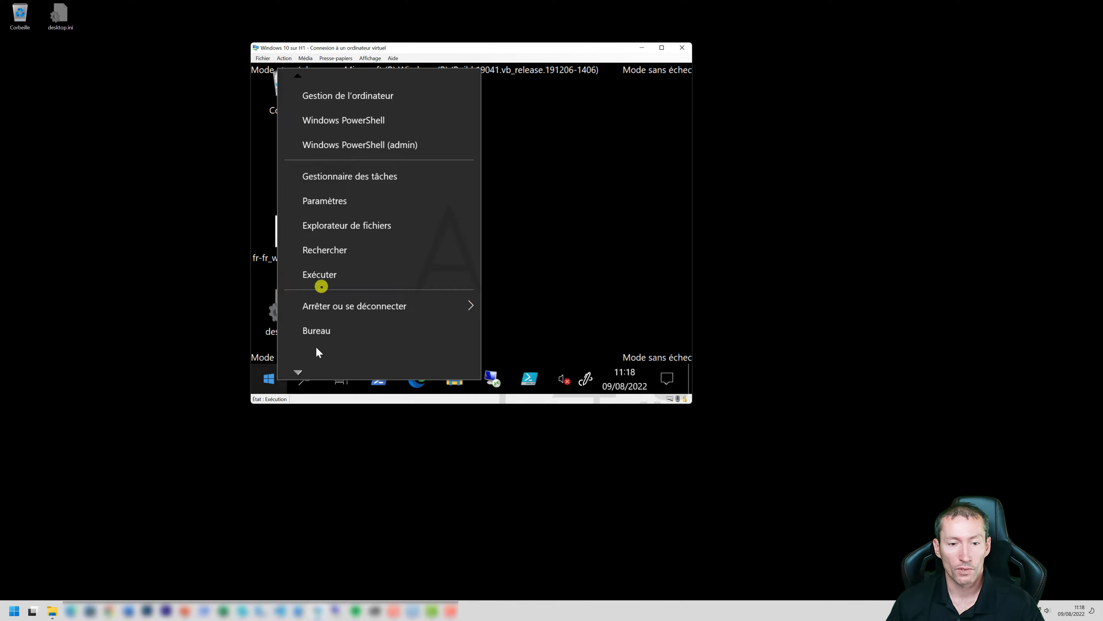
pyautogui.click(320, 275)
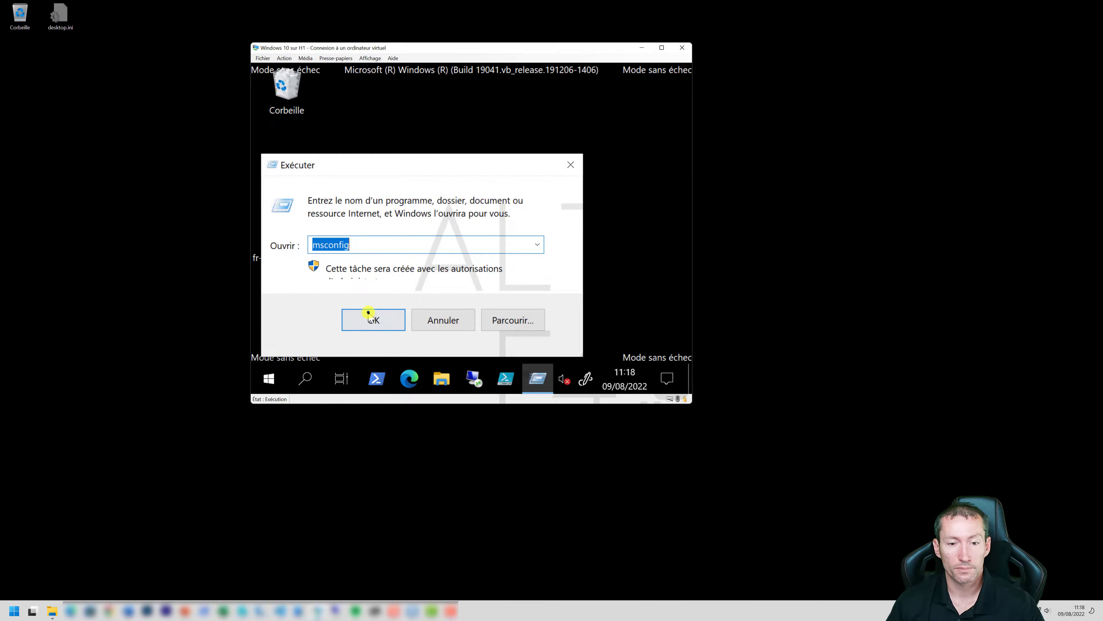
pyautogui.click(368, 313)
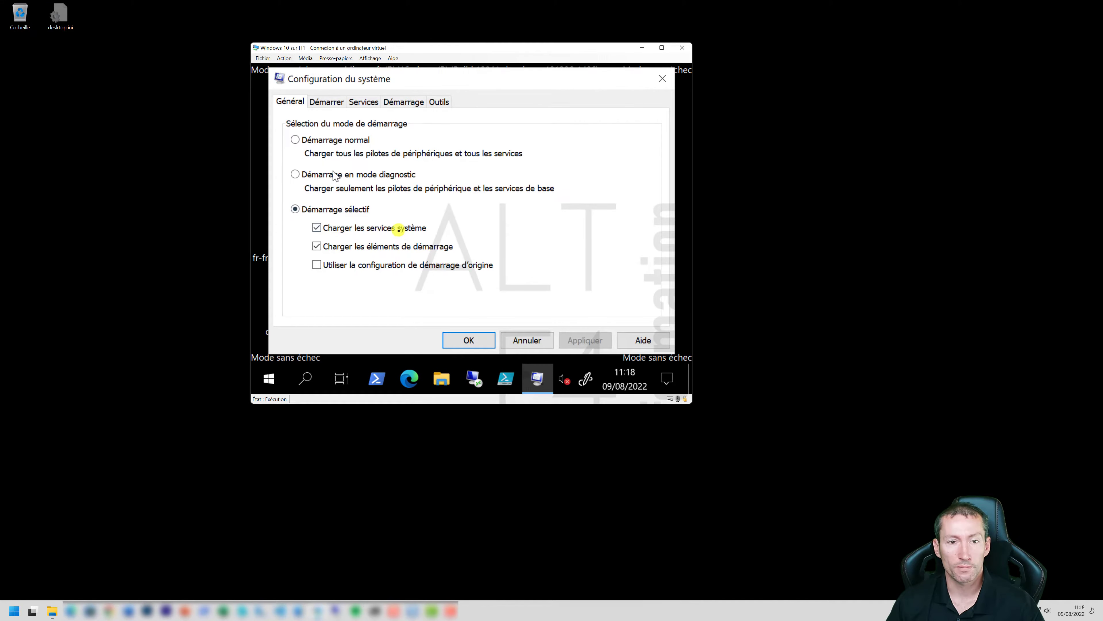
pyautogui.click(326, 102)
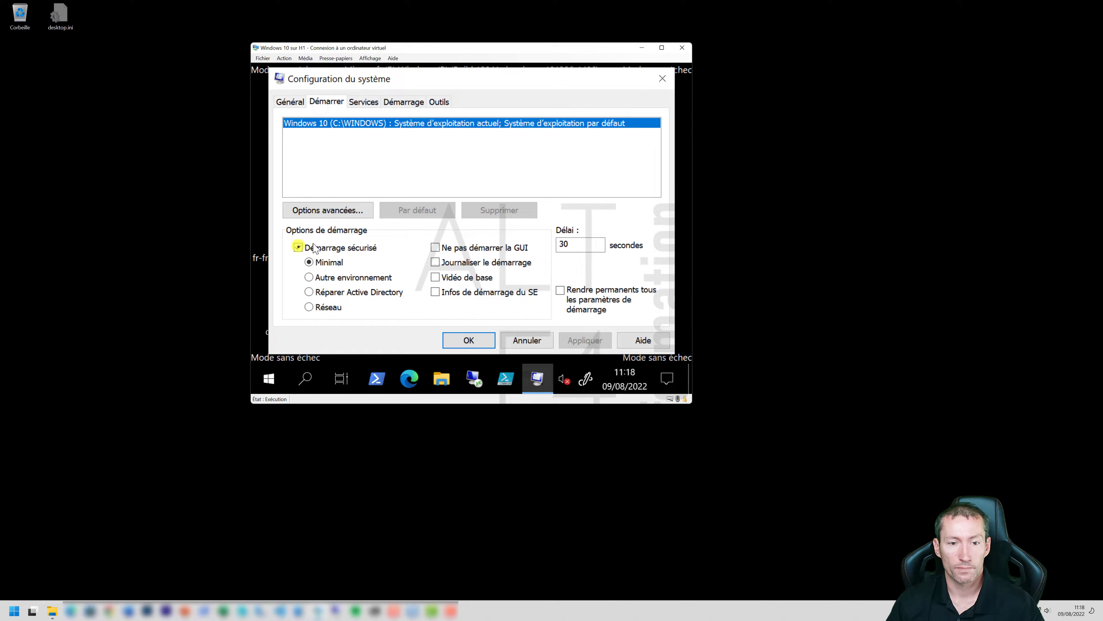
pyautogui.click(298, 247)
pyautogui.click(454, 338)
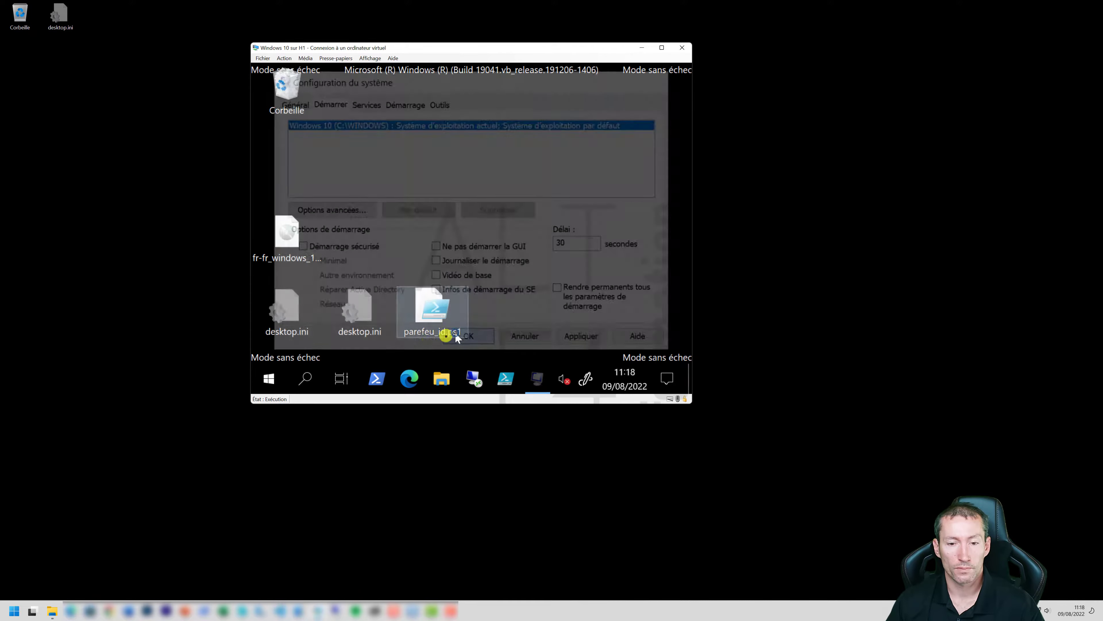
# - Restart the virtual machine to return to normal startup and sign in to the local account
pyautogui.rightClick(278, 383)
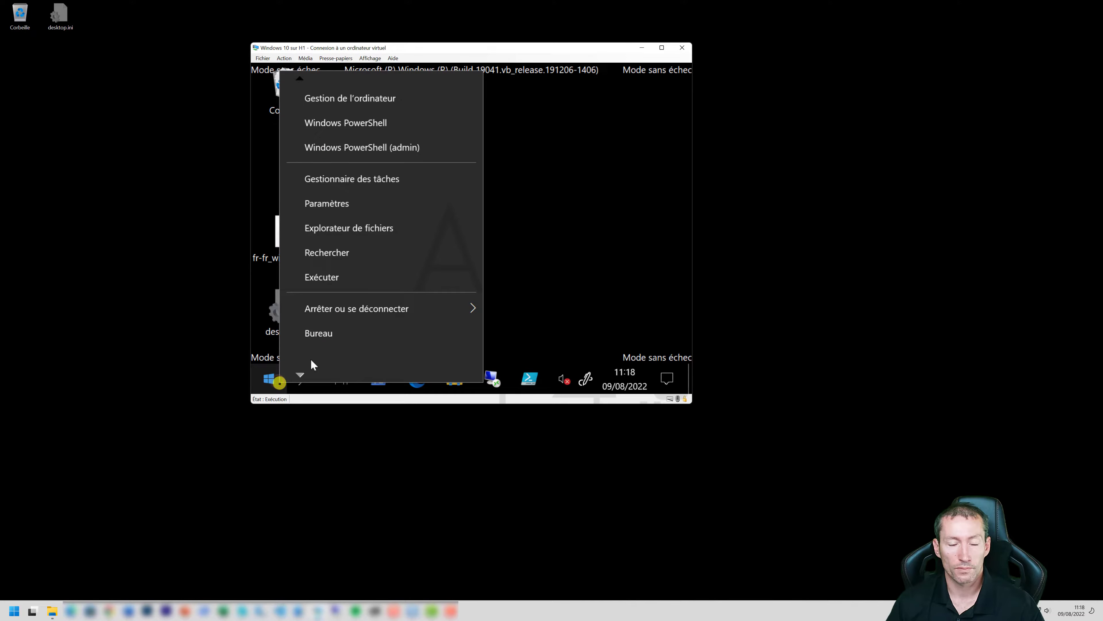
pyautogui.moveTo(474, 309)
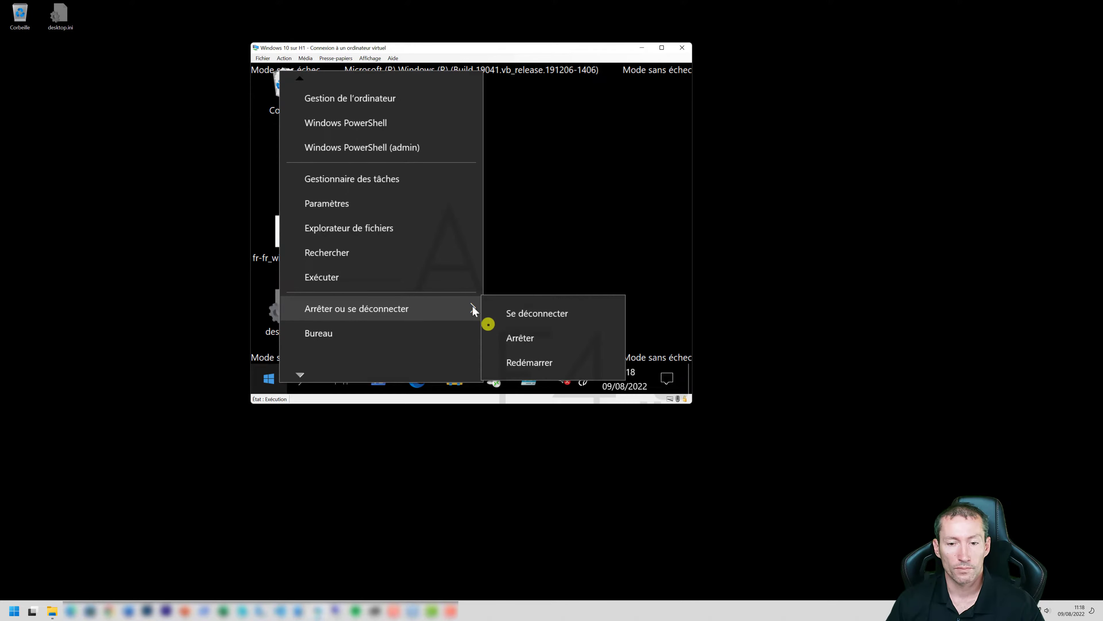
pyautogui.click(523, 358)
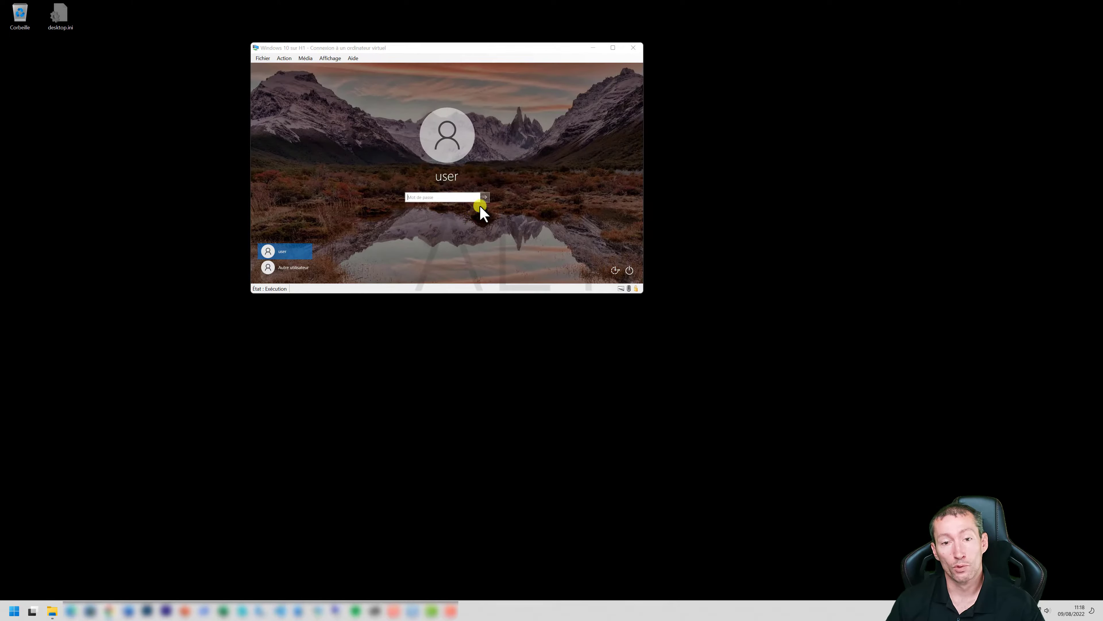
pyautogui.click(485, 197)
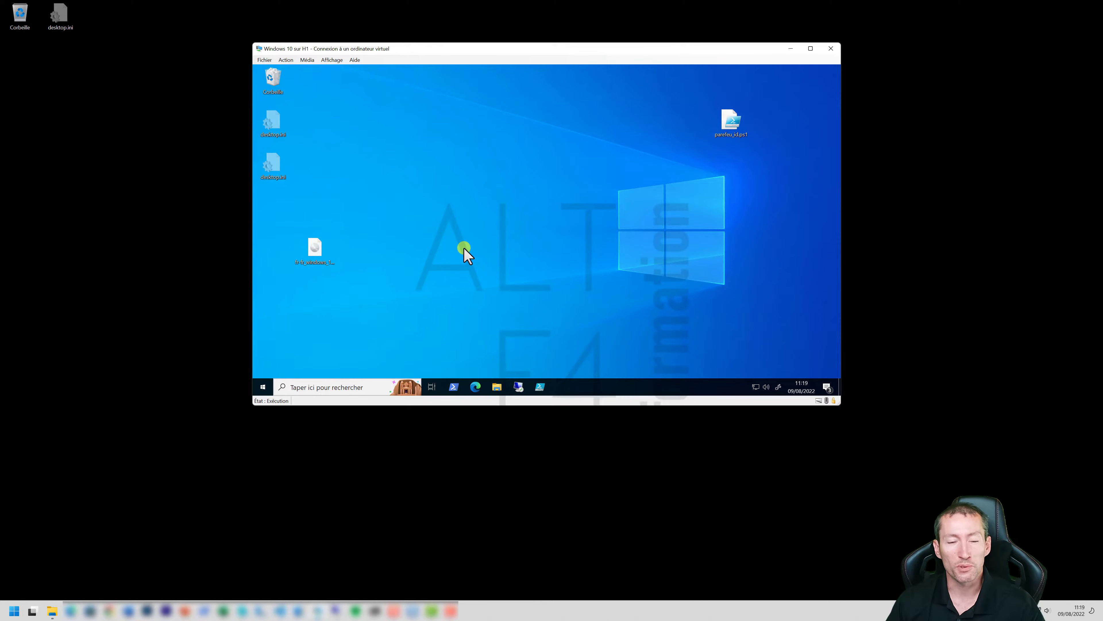
# - Open Windows PowerShell ISE as administrator, accept the recovery of the previous session's files and maximize its window
pyautogui.rightClick(539, 388)
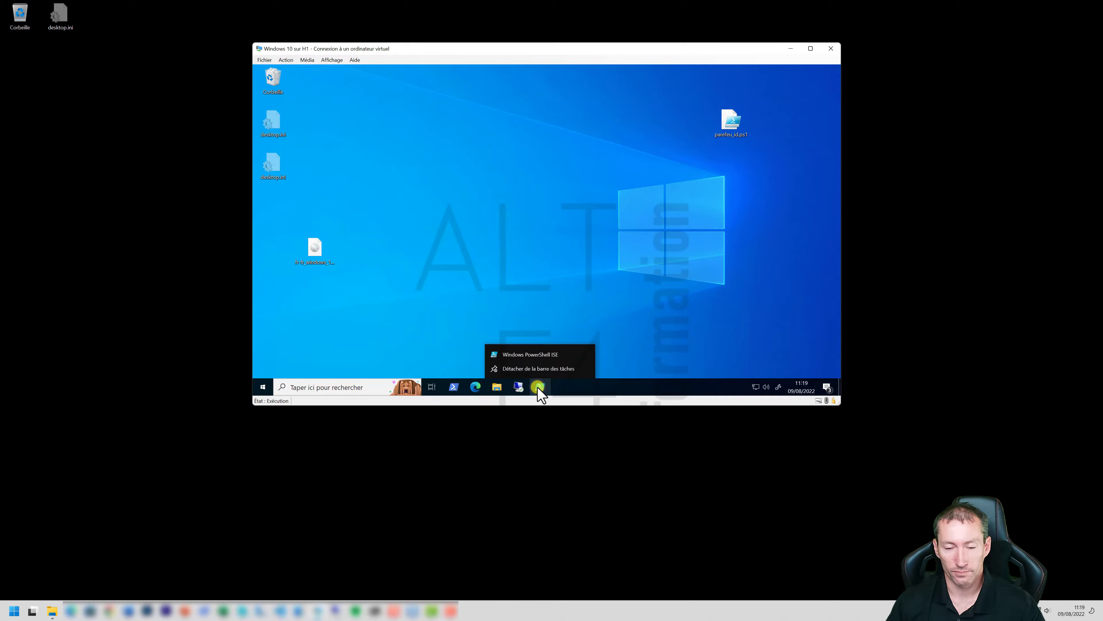
pyautogui.rightClick(535, 354)
pyautogui.click(573, 304)
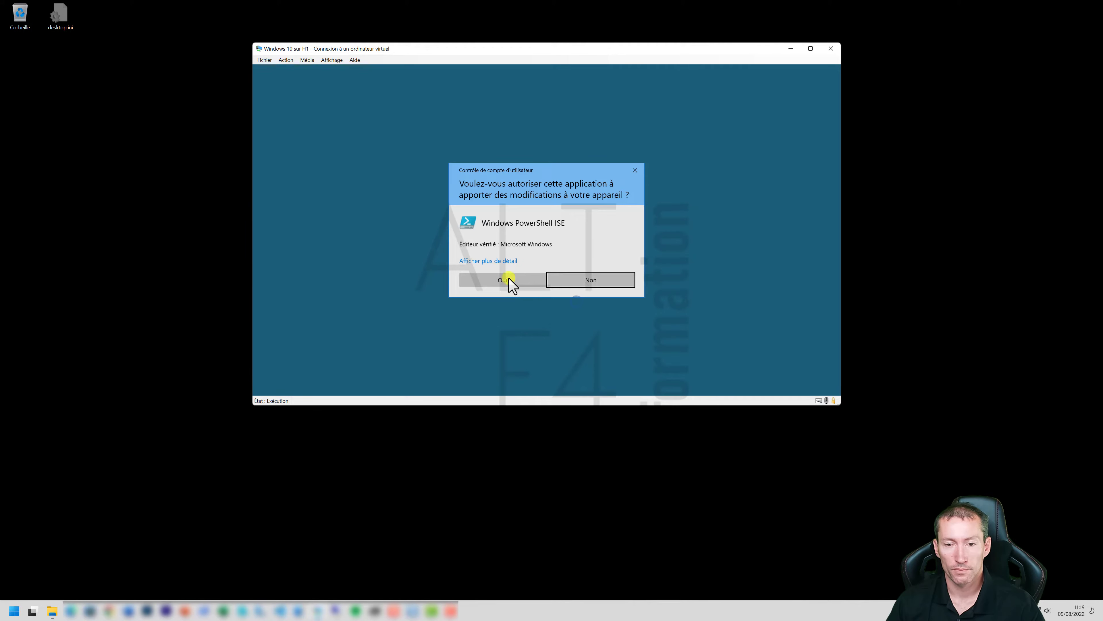
pyautogui.click(509, 279)
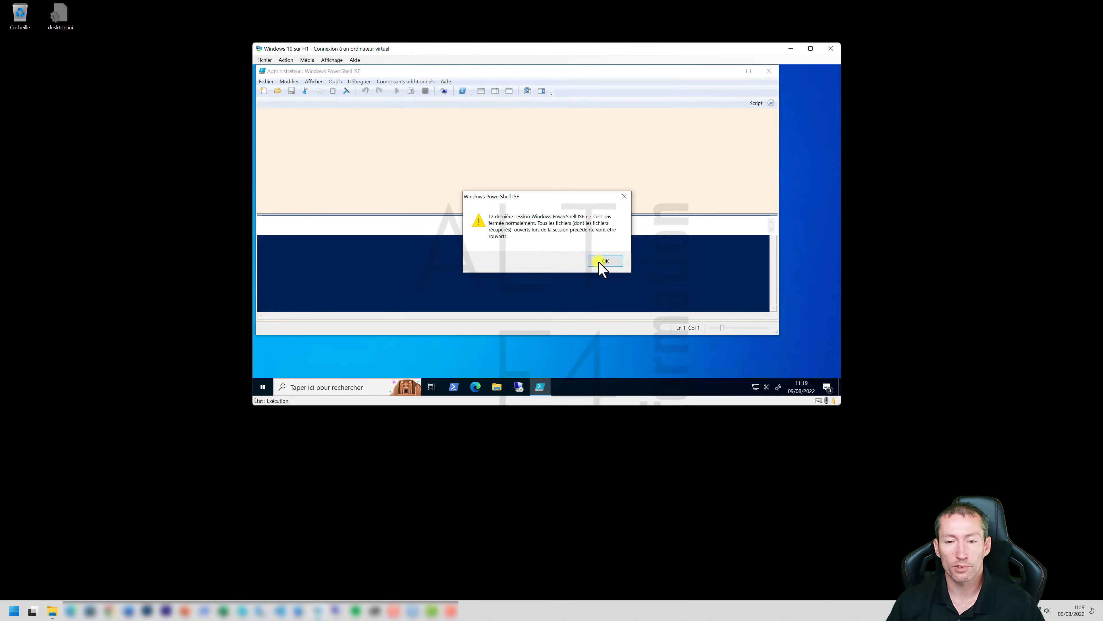
pyautogui.click(606, 261)
pyautogui.click(749, 71)
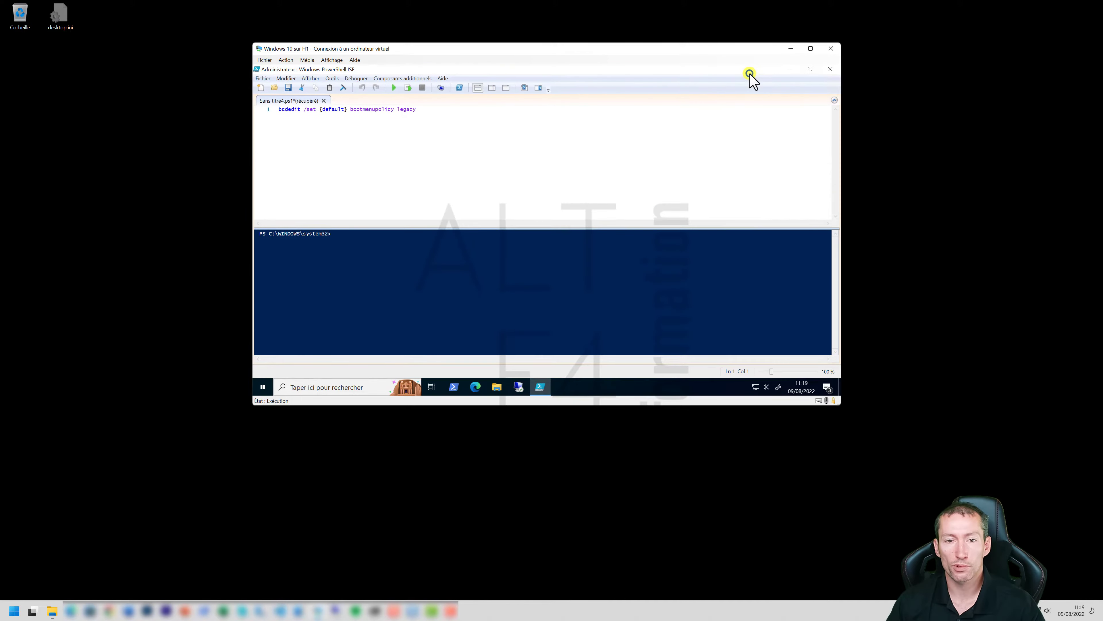
# - Replace the script with the commented commands "Bcdedit /set safeboot minimal" and "bcdedit /deletevalue safeboot", and run only the first one
pyautogui.moveTo(434, 109); pyautogui.dragTo(258, 110)
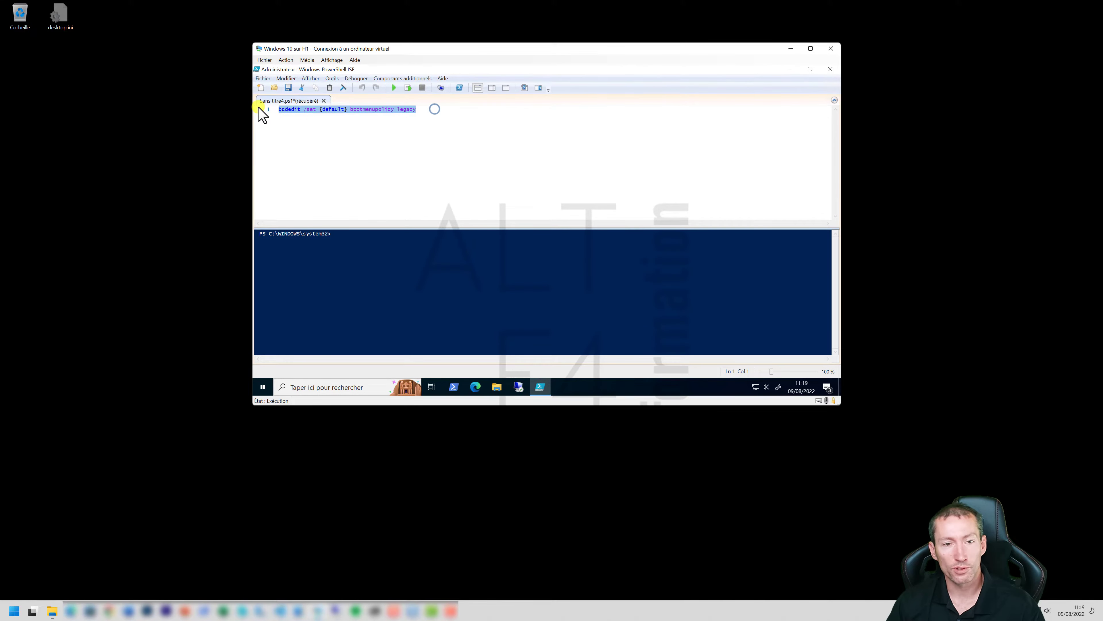
pyautogui.write('# Définir le démarrage en mode sans échec Bcdedit /set safeboot minimal  # Repasser en démarrage normal bcdedit /deletevalue safeboot')
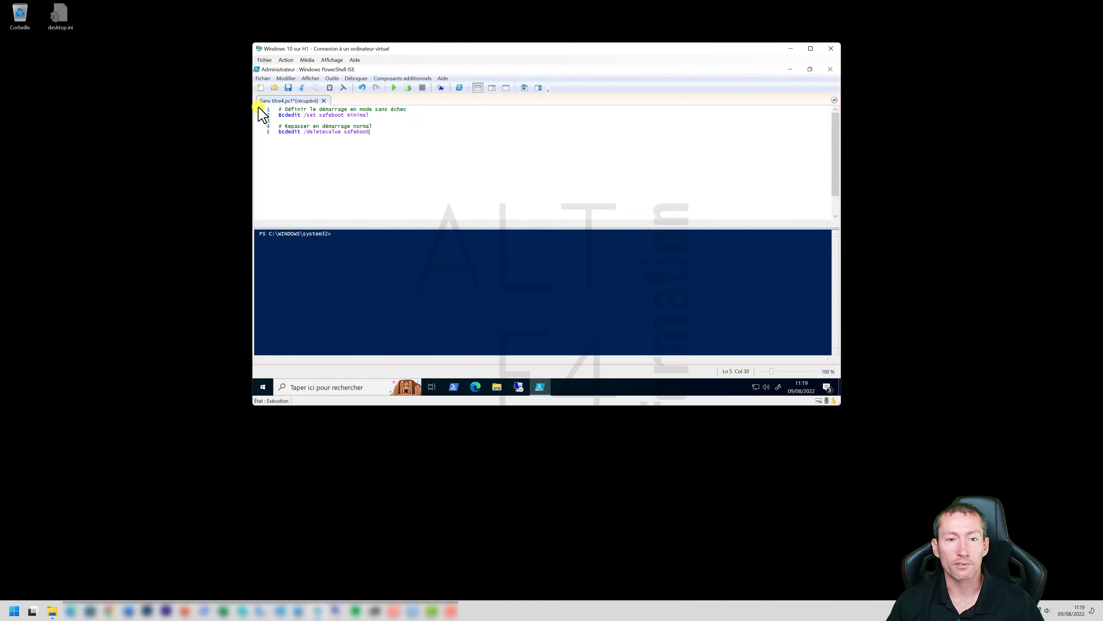
pyautogui.click(372, 114)
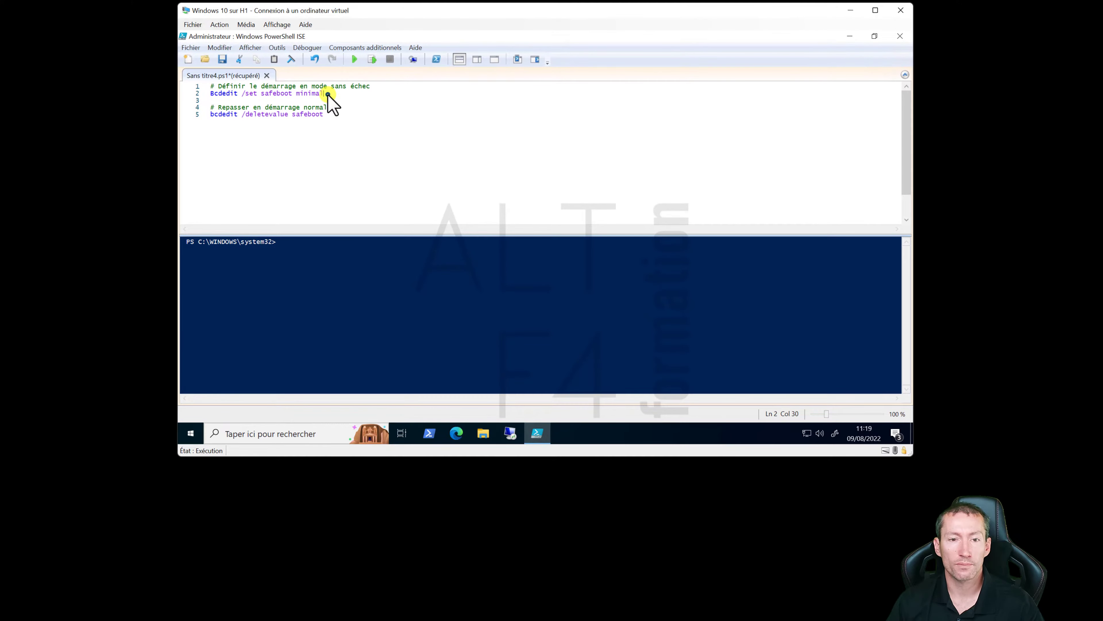
pyautogui.click(371, 61)
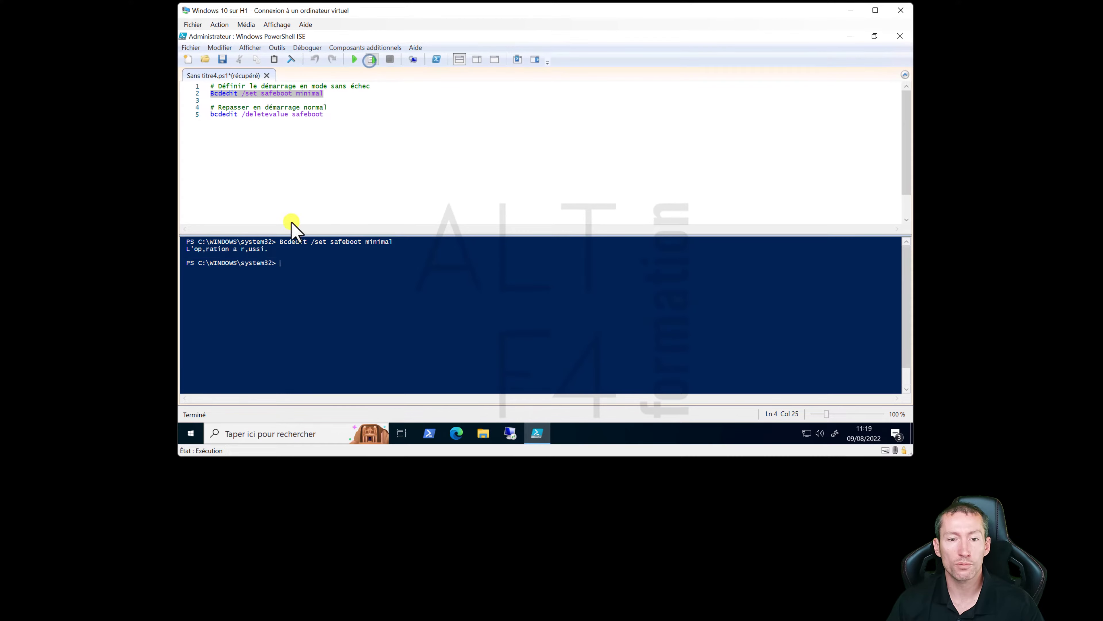
# - Check the "Démarrage sécurisé" option in the boot settings of msconfig, and close it without changes
pyautogui.rightClick(190, 433)
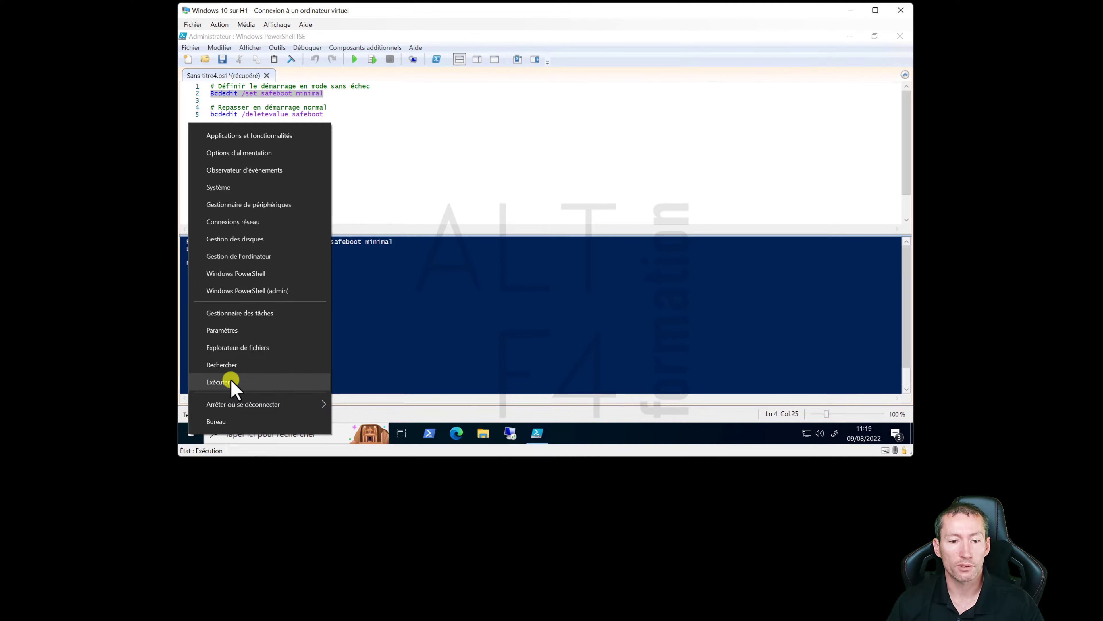
pyautogui.click(231, 382)
pyautogui.click(264, 399)
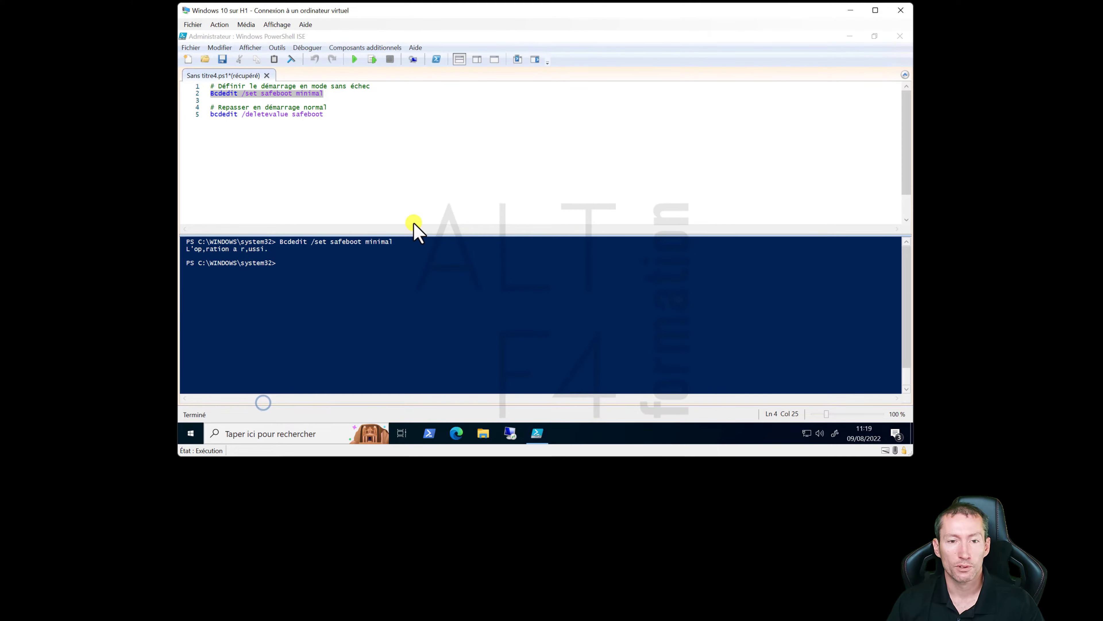
pyautogui.click(434, 150)
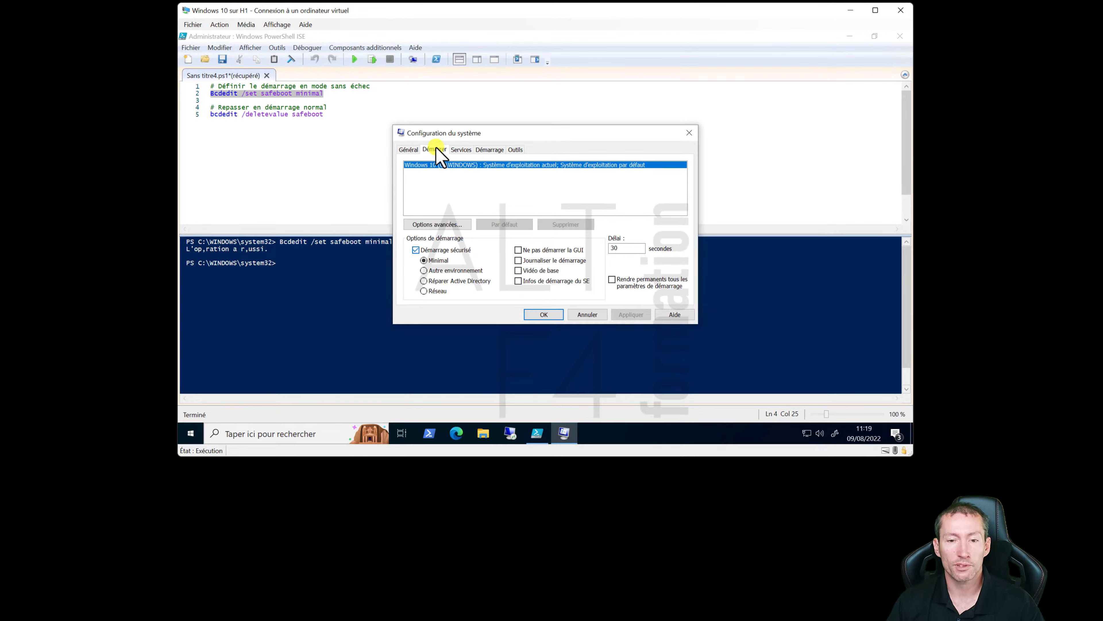
pyautogui.click(688, 133)
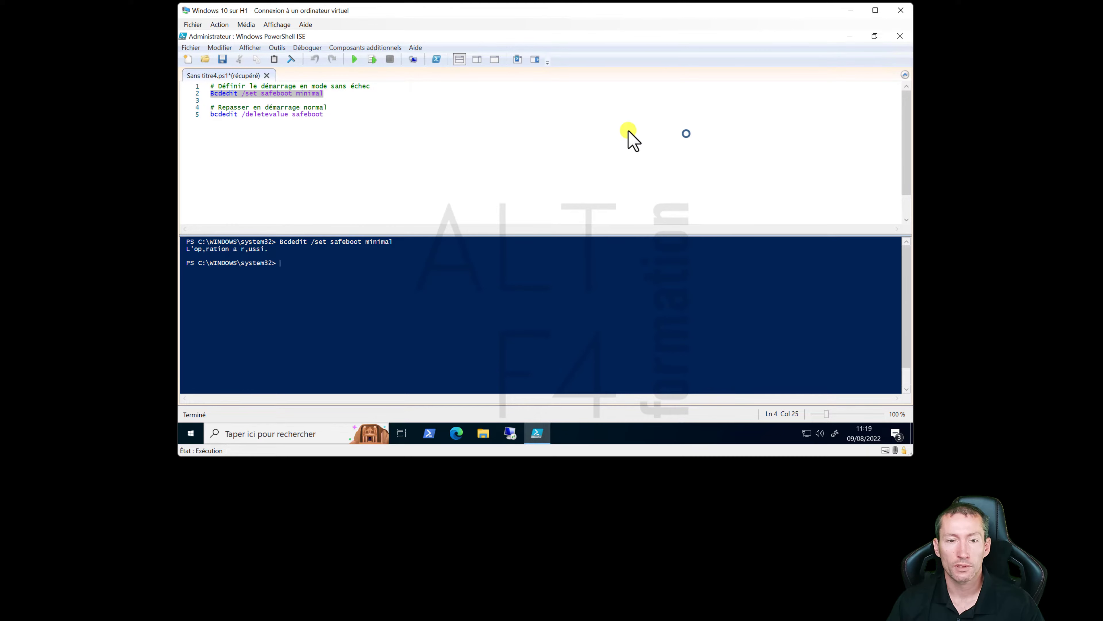
# - Run only the "bcdedit /deletevalue safeboot" line of the script to restore normal startup
pyautogui.click(326, 115)
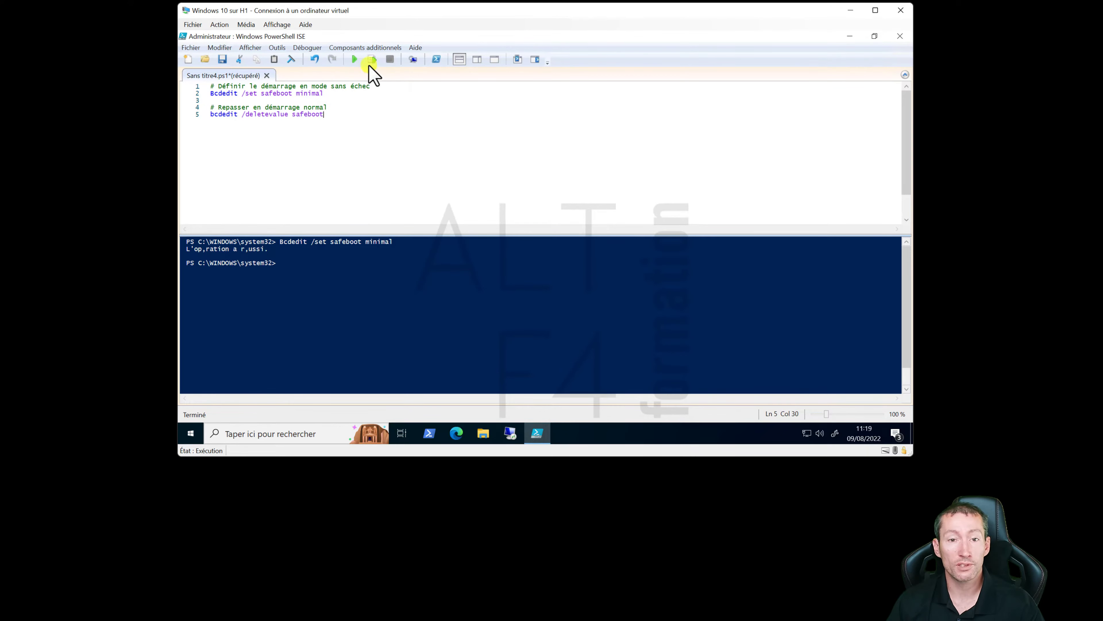
pyautogui.click(372, 60)
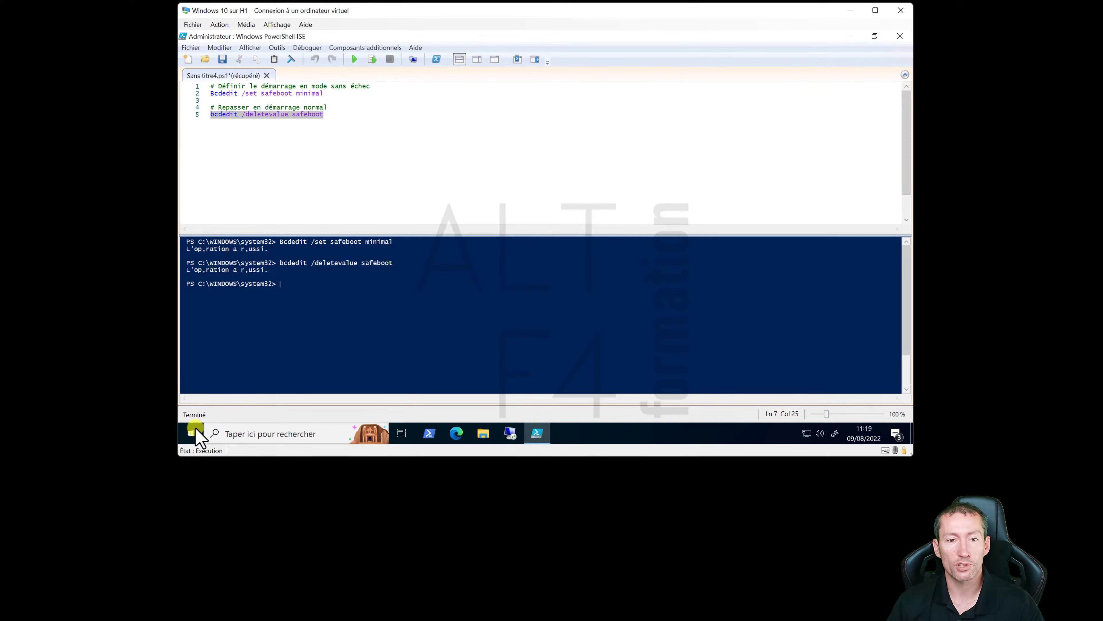
# - Reopen msconfig to check the safe boot option after the removal command, moving the window clear of the console output
pyautogui.rightClick(193, 432)
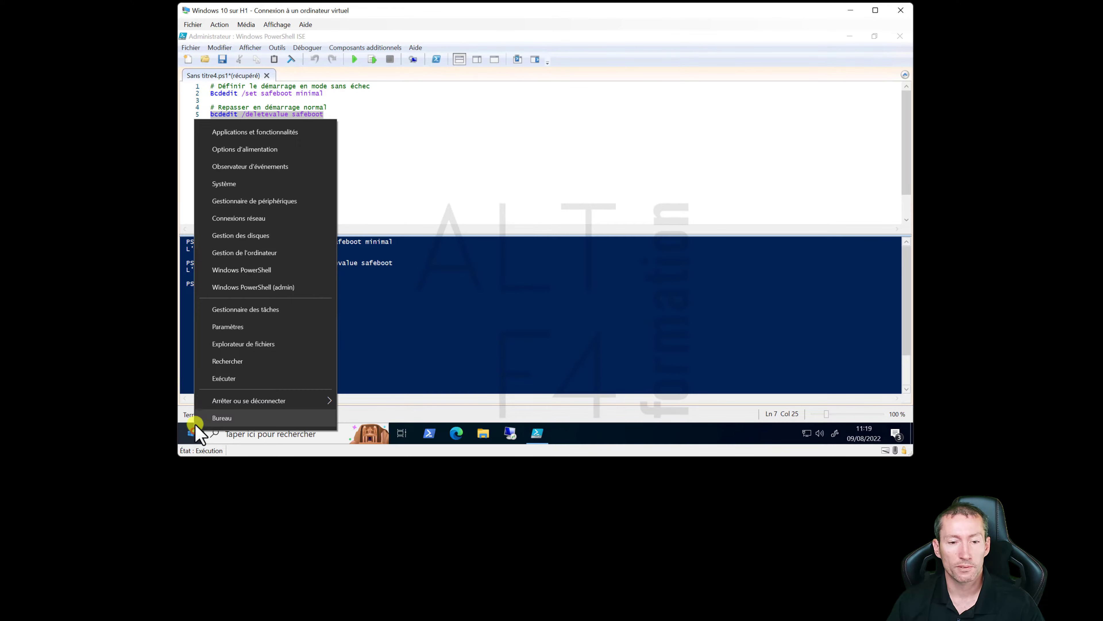
pyautogui.click(204, 382)
pyautogui.click(274, 402)
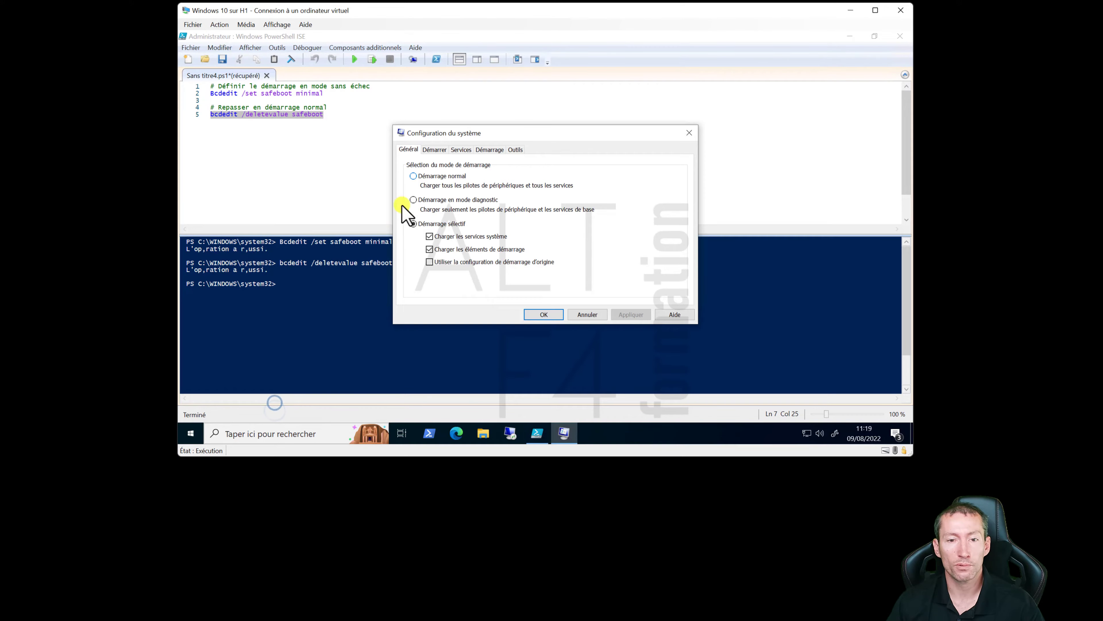
pyautogui.click(434, 149)
pyautogui.moveTo(511, 133); pyautogui.dragTo(492, 89)
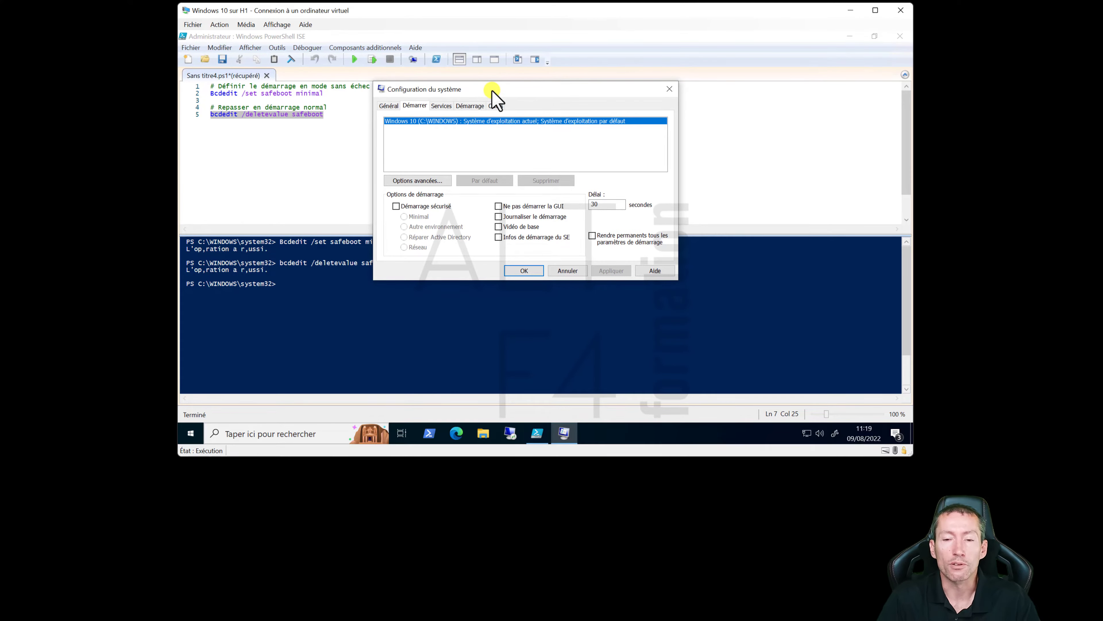